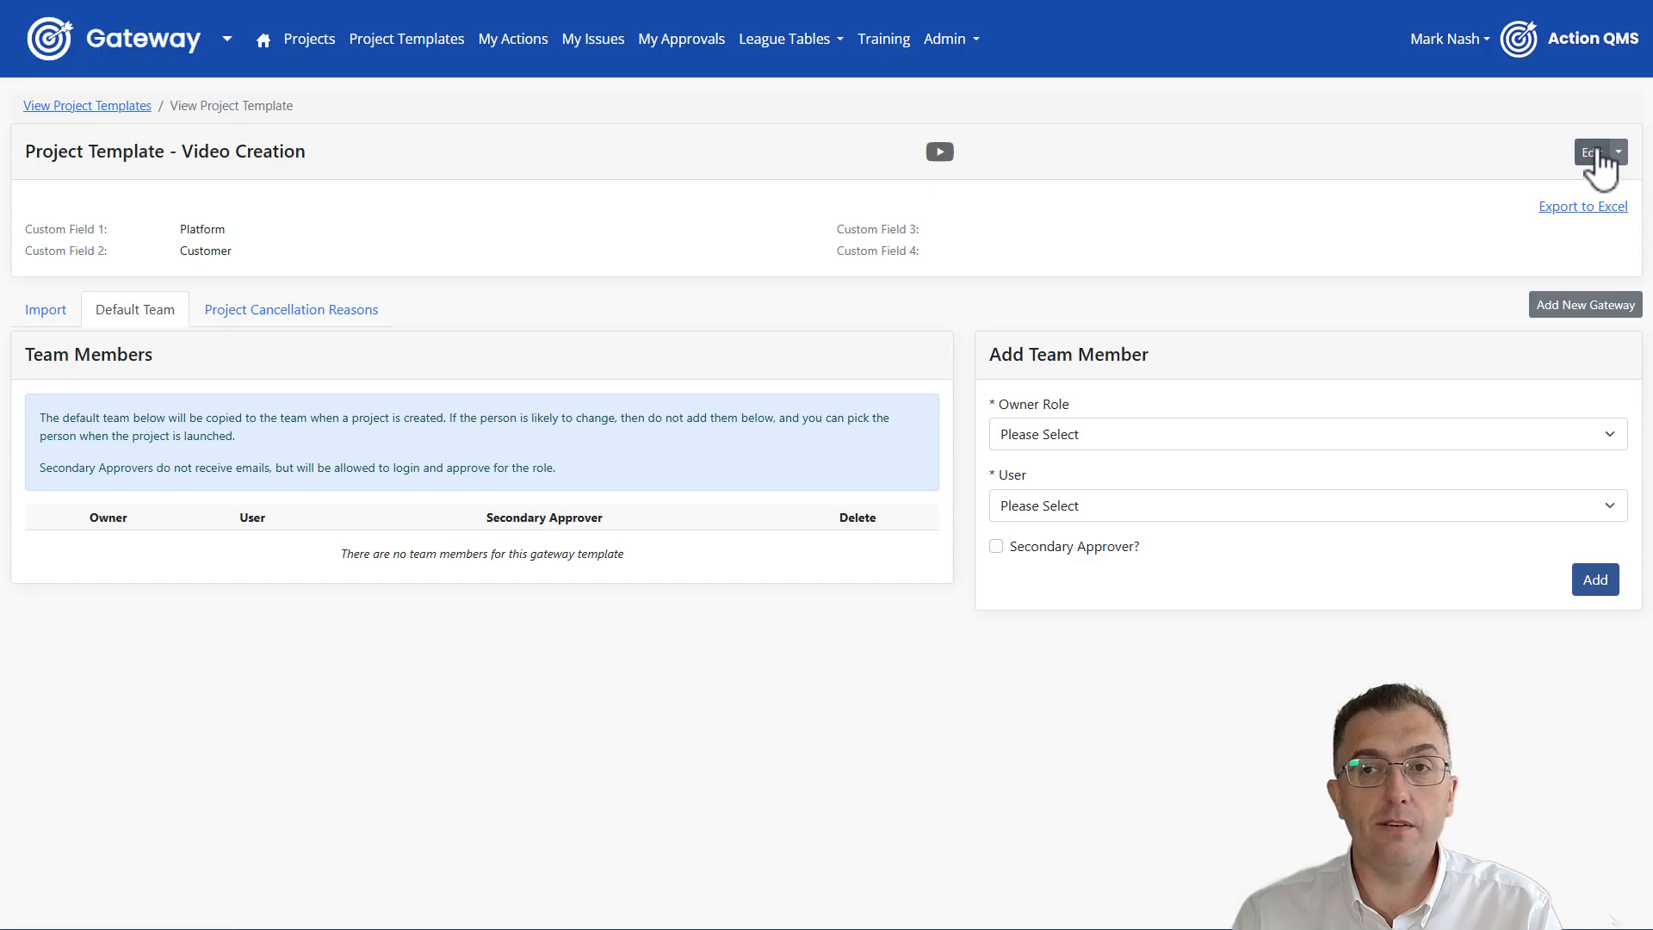
Review the Video Creation project template's editable details and its change history without altering anything.
left_click(1592, 153)
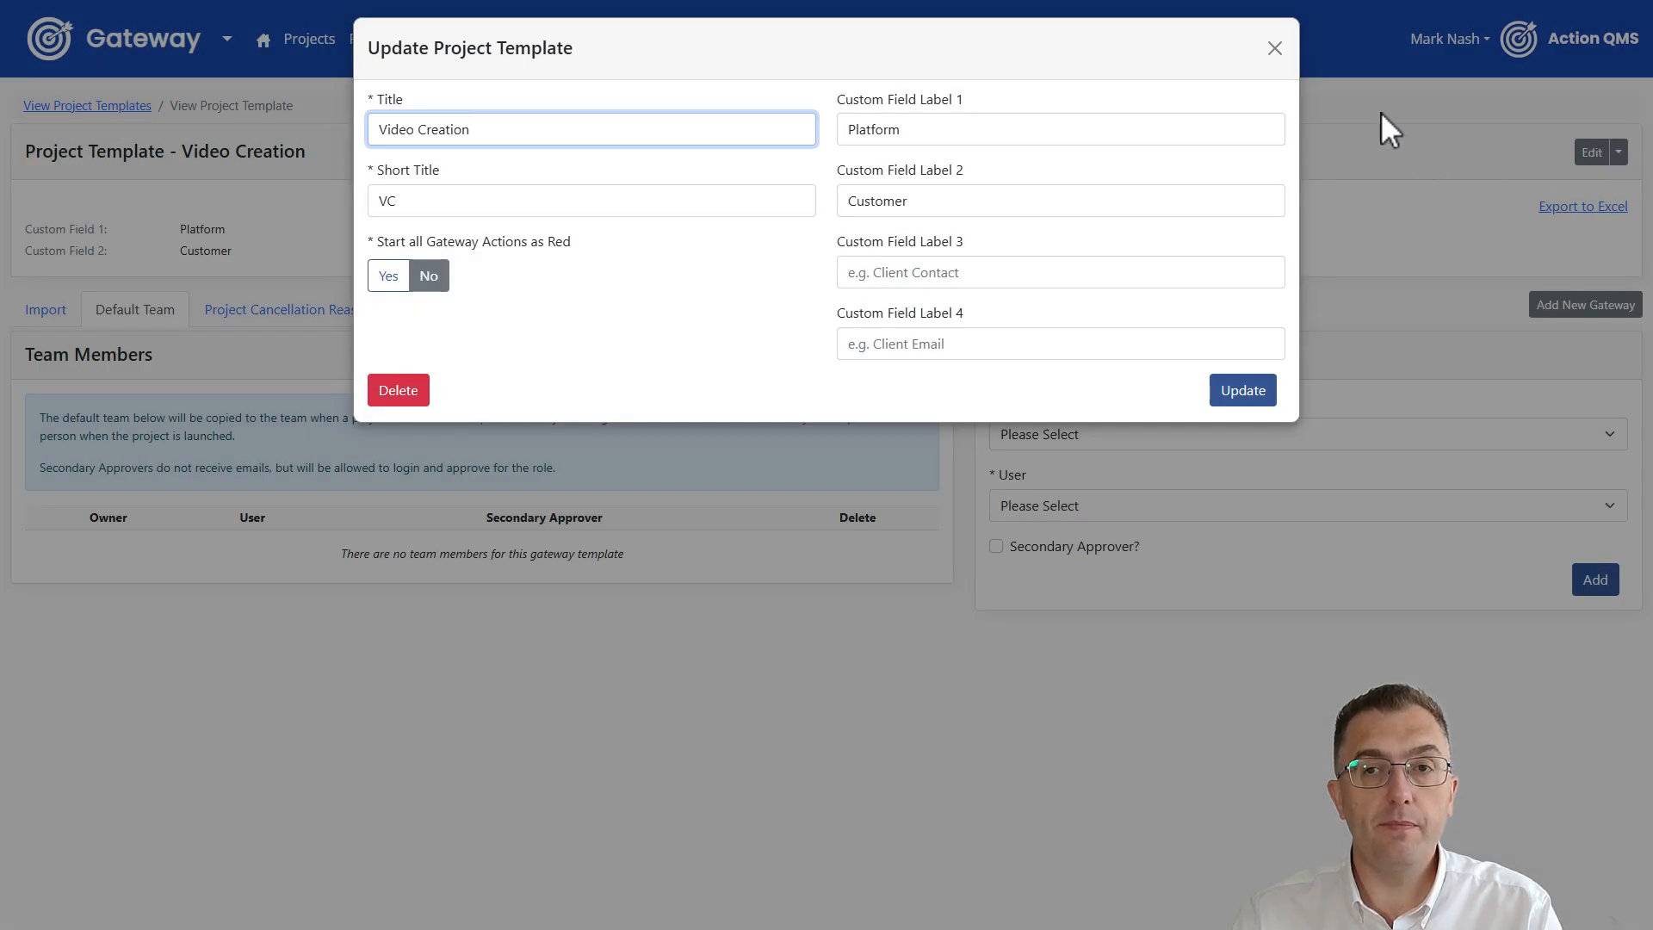
left_click(1275, 49)
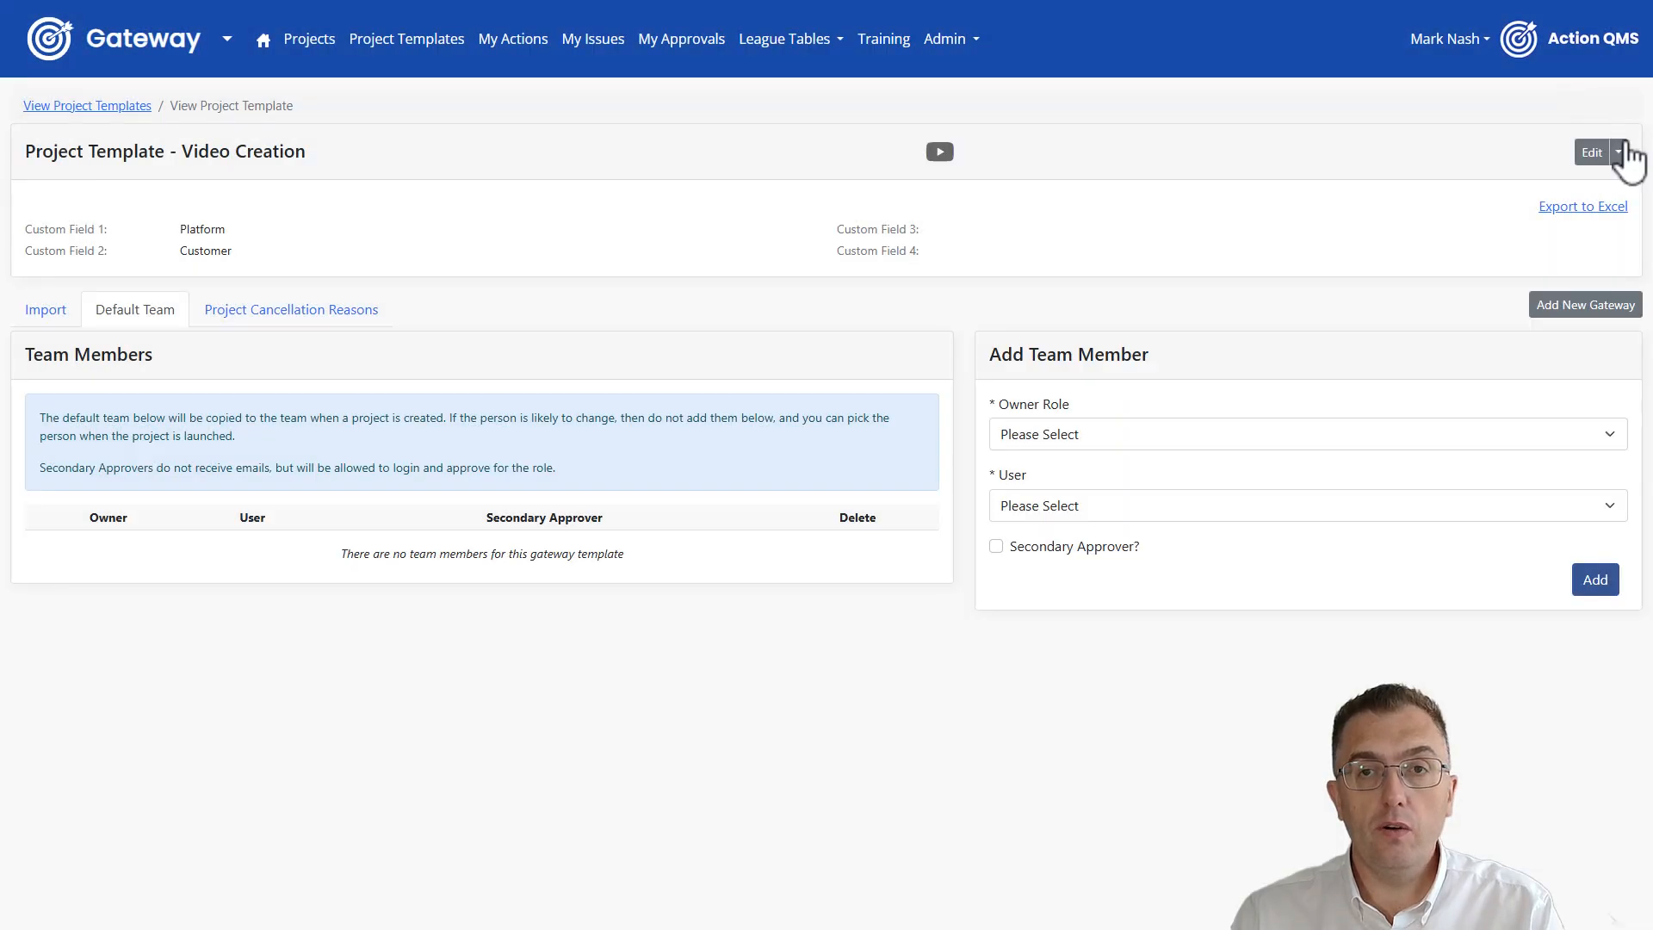
left_click(1618, 153)
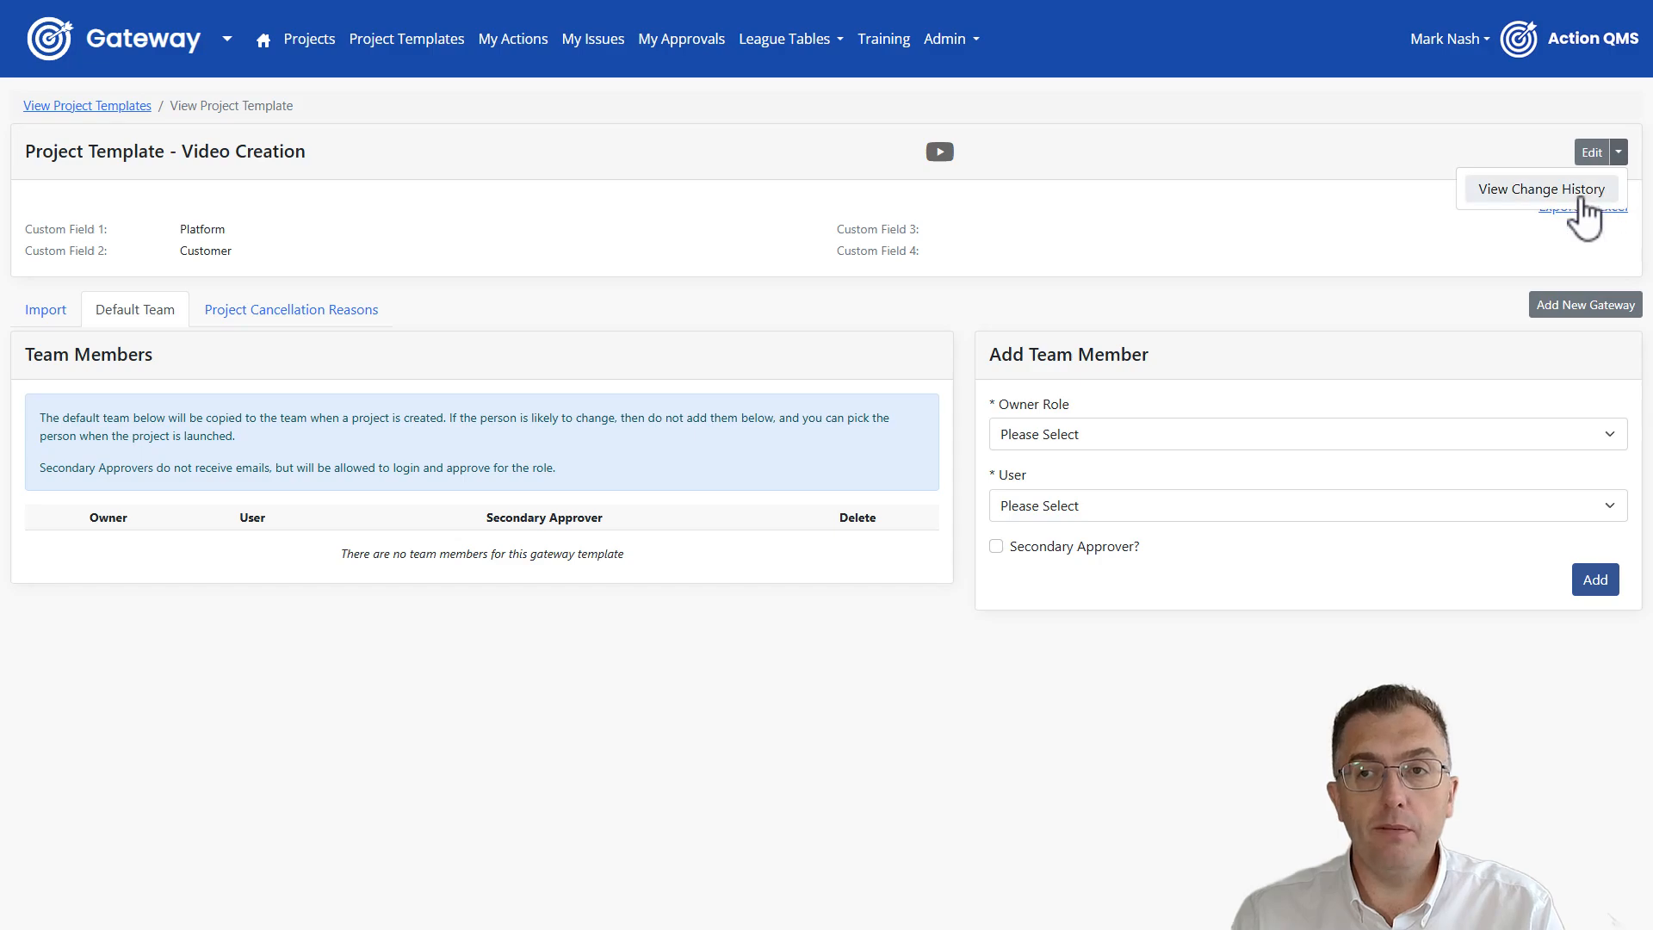
left_click(1557, 191)
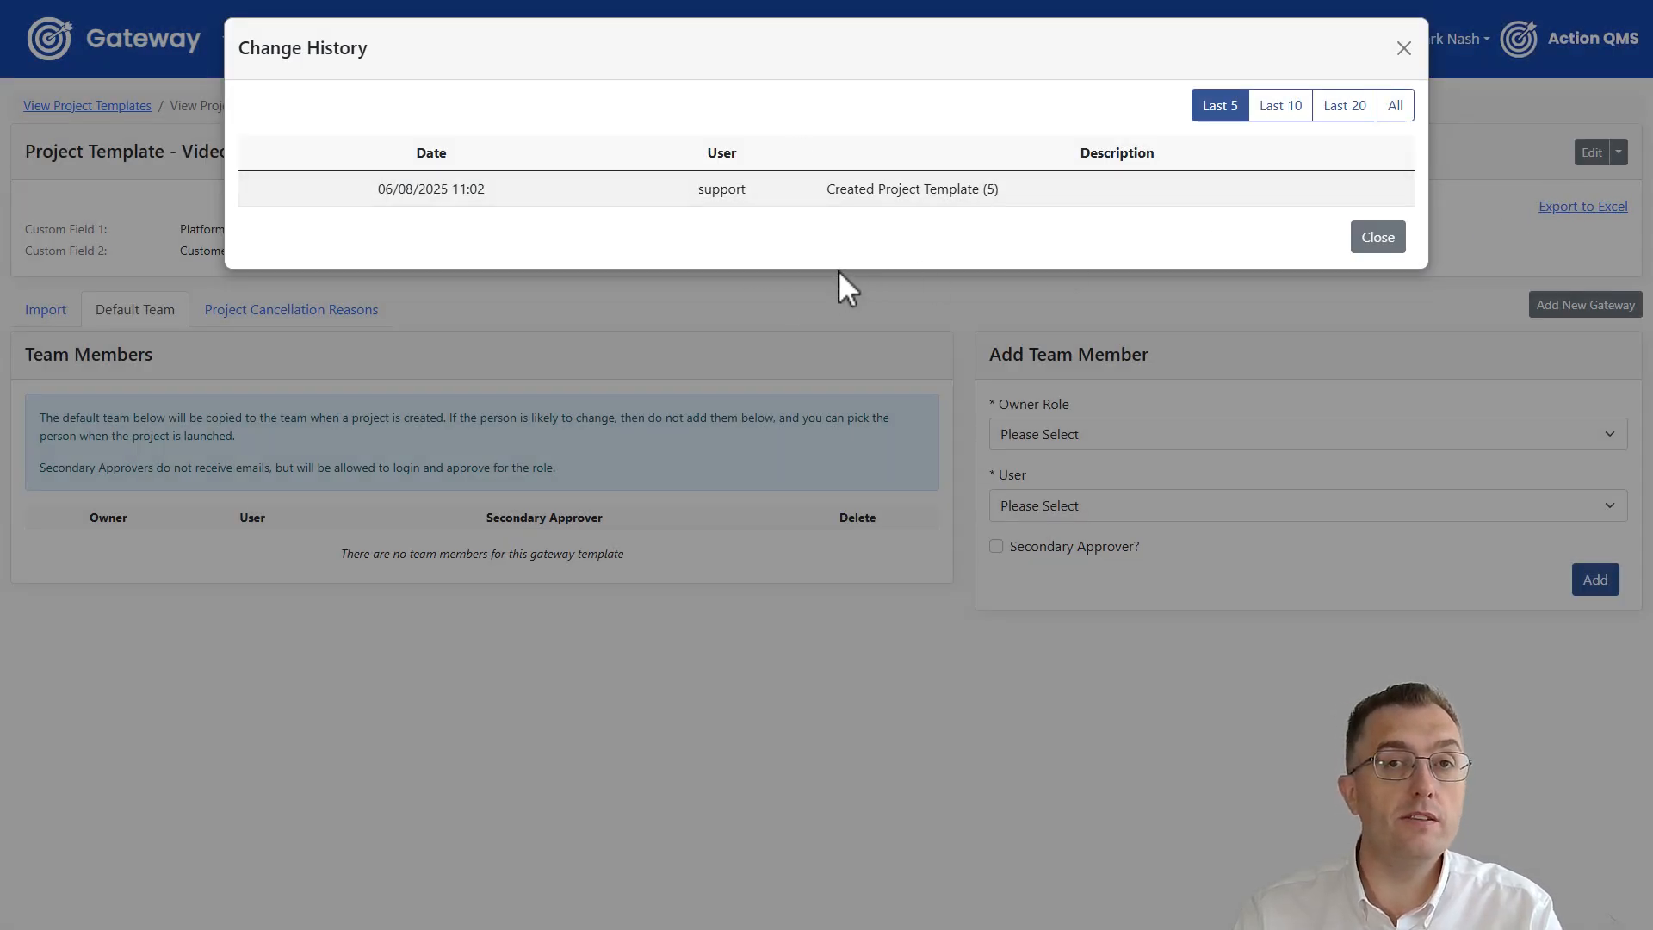
left_click(1404, 49)
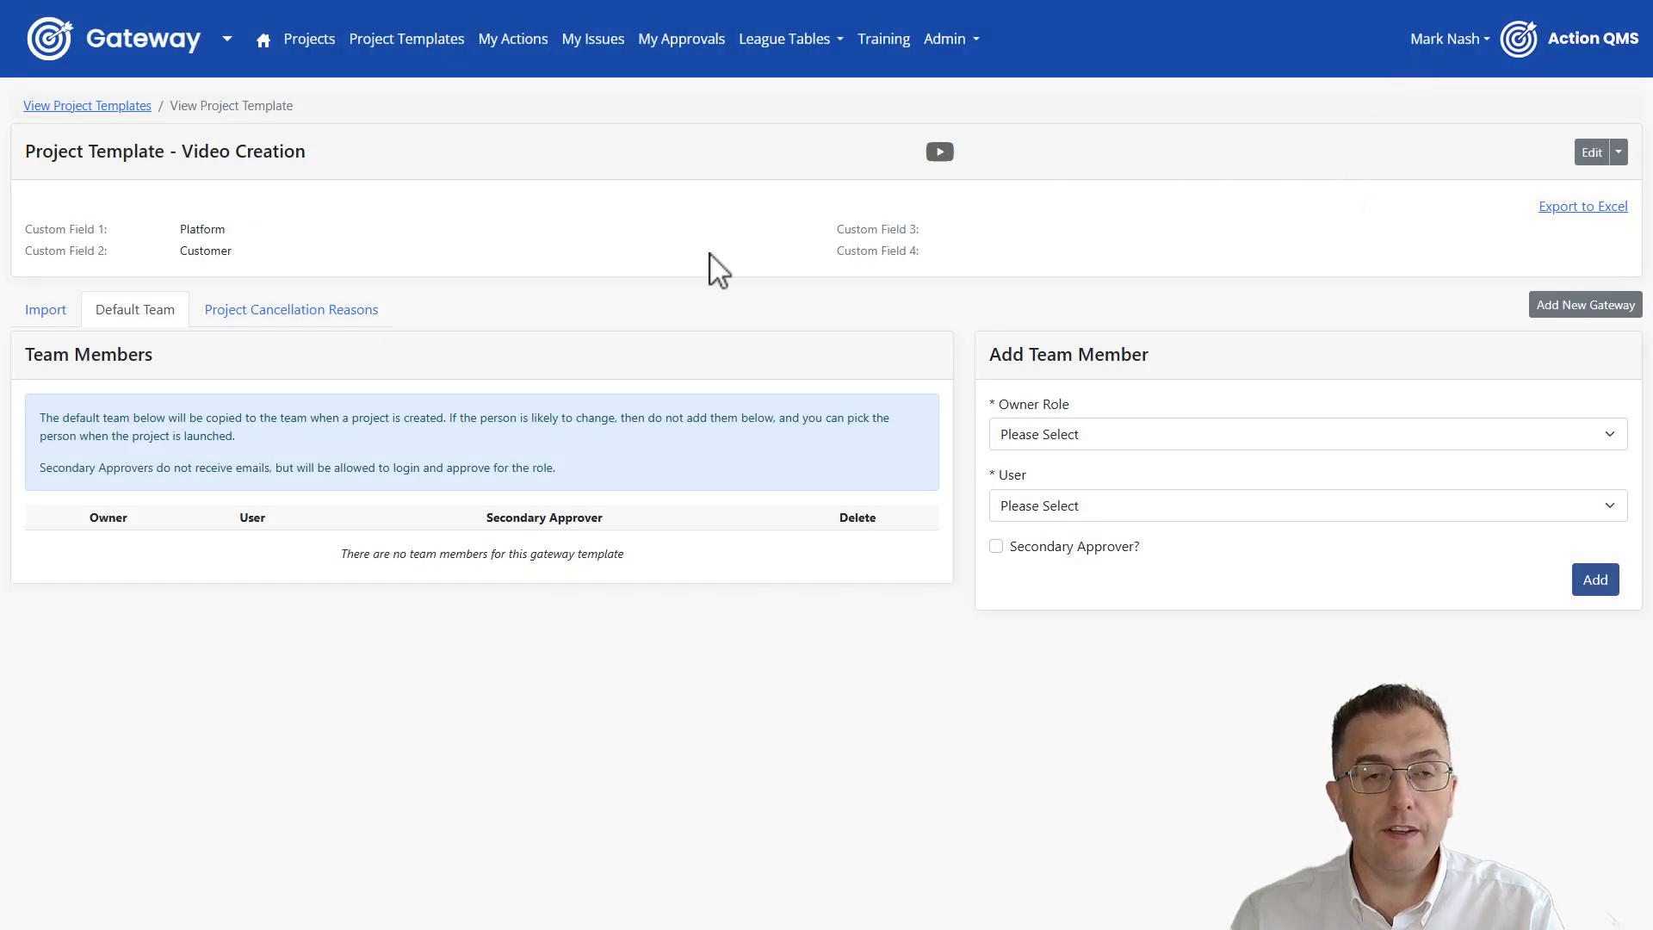
Look over the project template's Excel import options, including the Excel template download, and return to the default team settings.
left_click(39, 314)
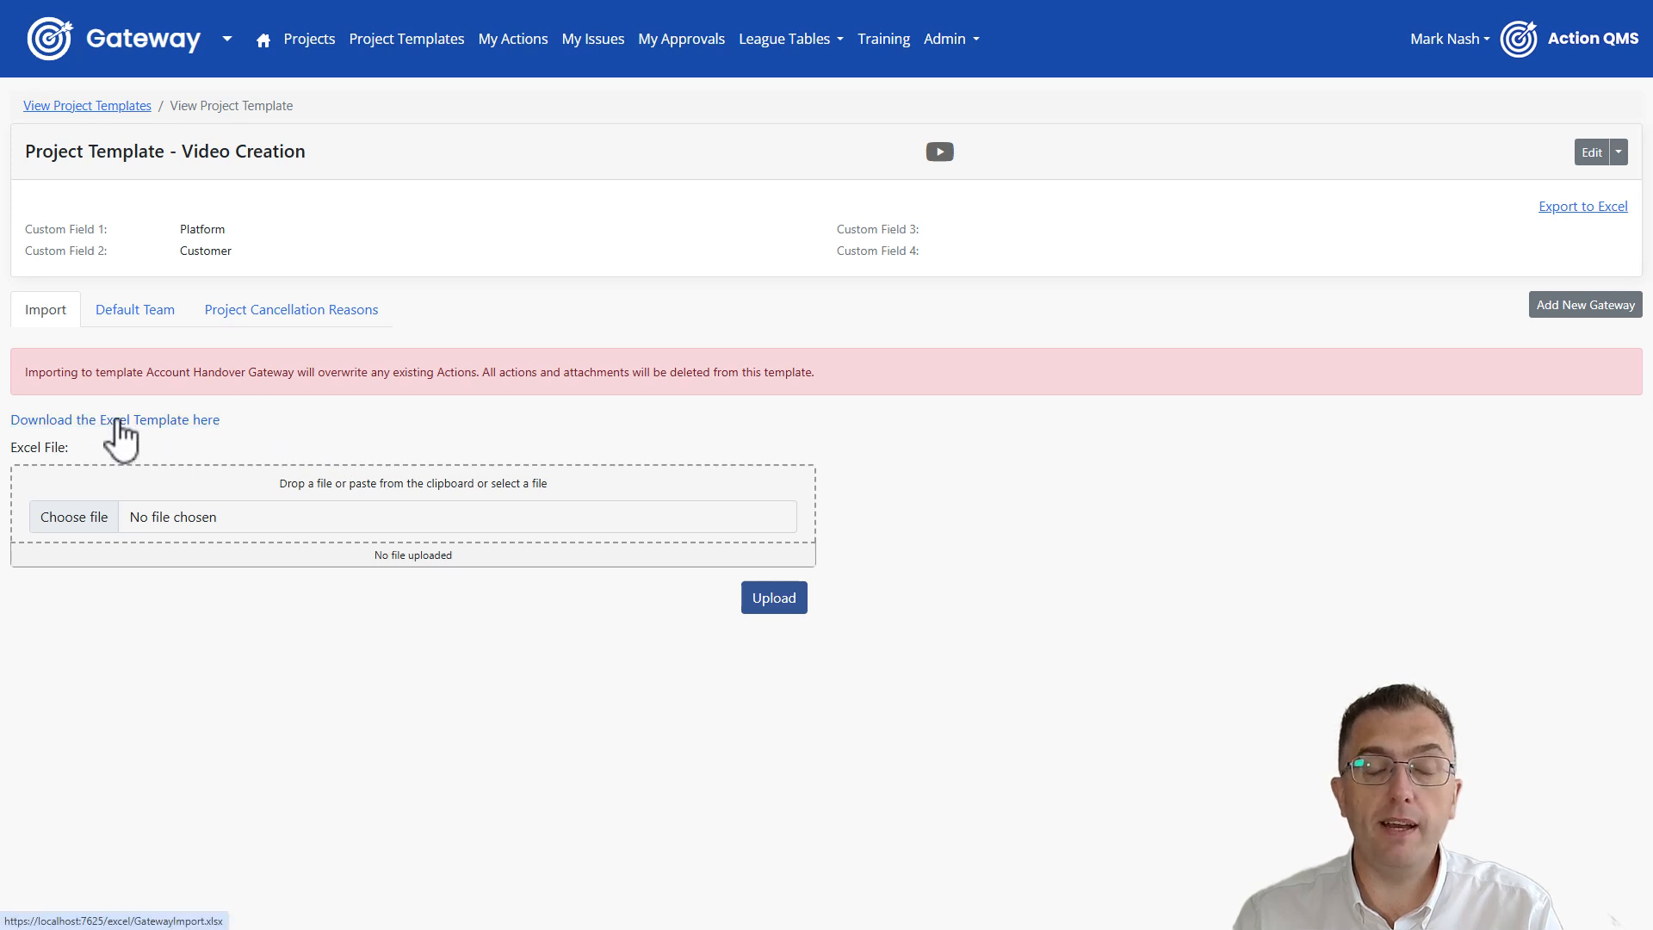
left_click(115, 421)
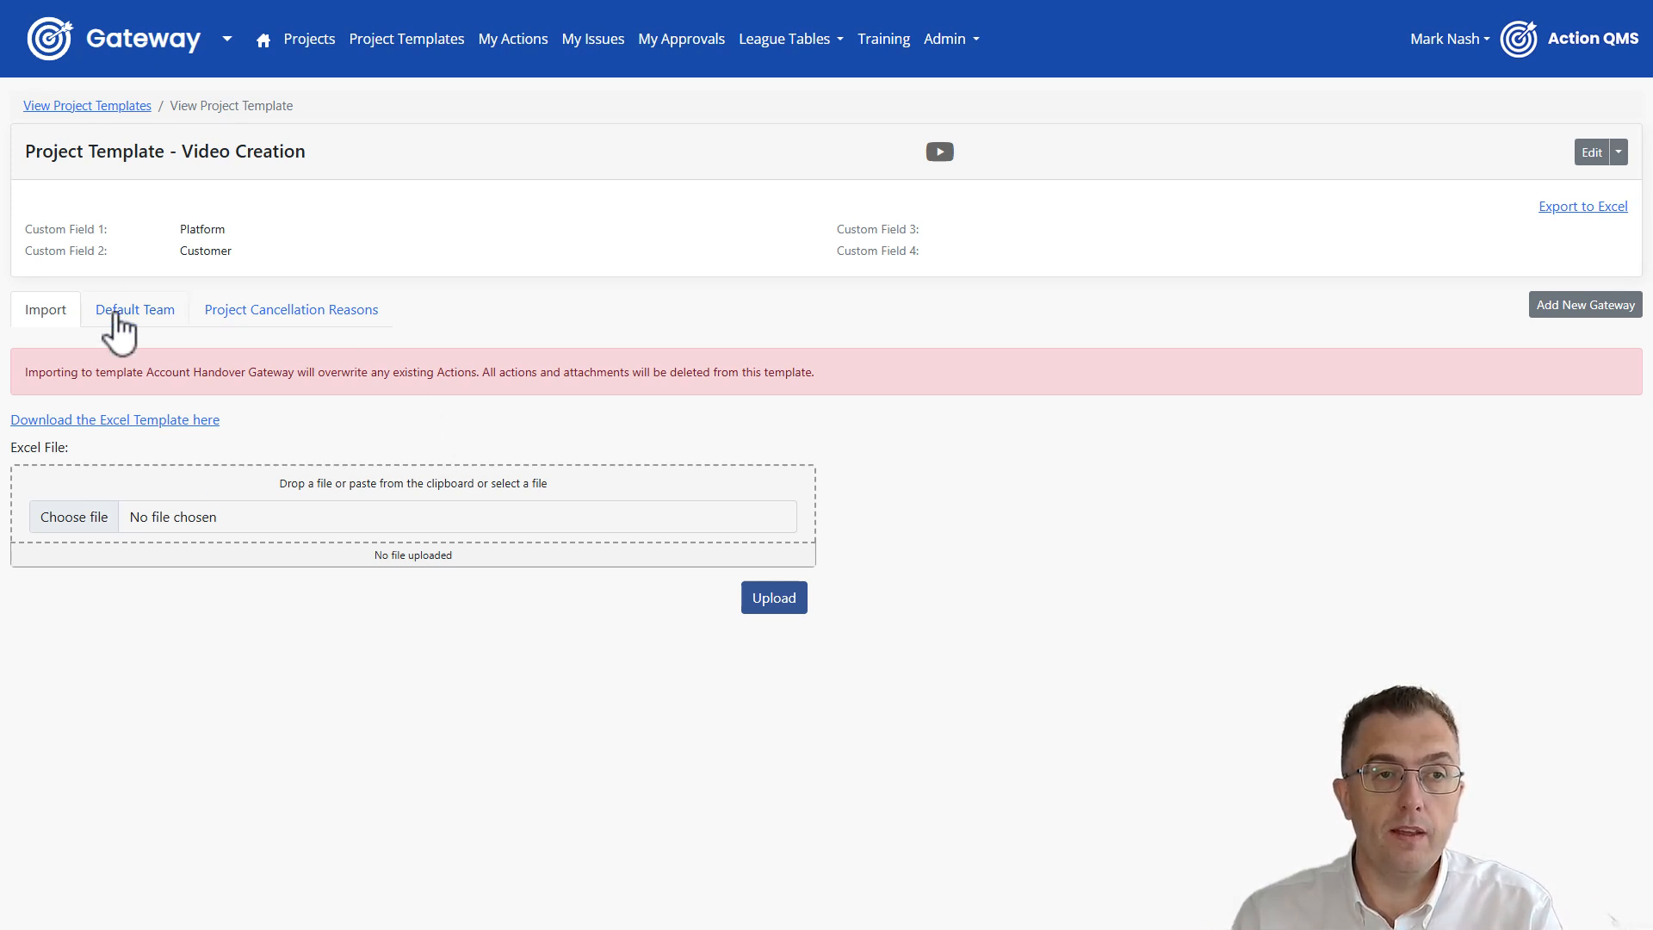
left_click(119, 330)
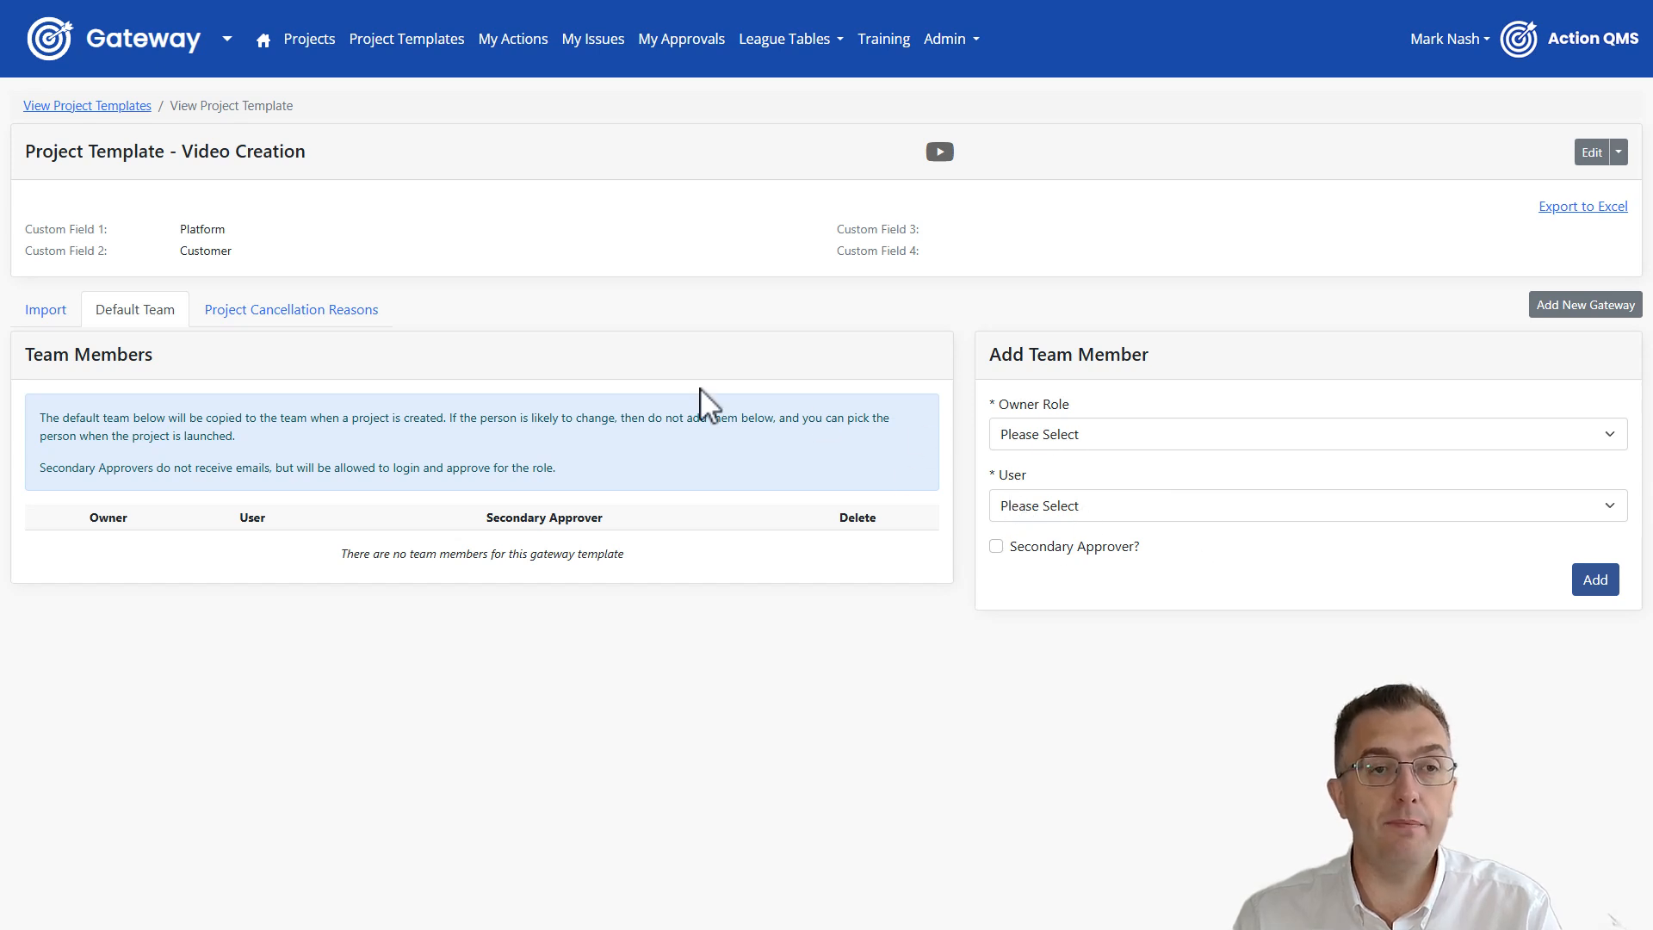
Add the project cancellation reason "Customer changed their minds" to the template.
left_click(342, 321)
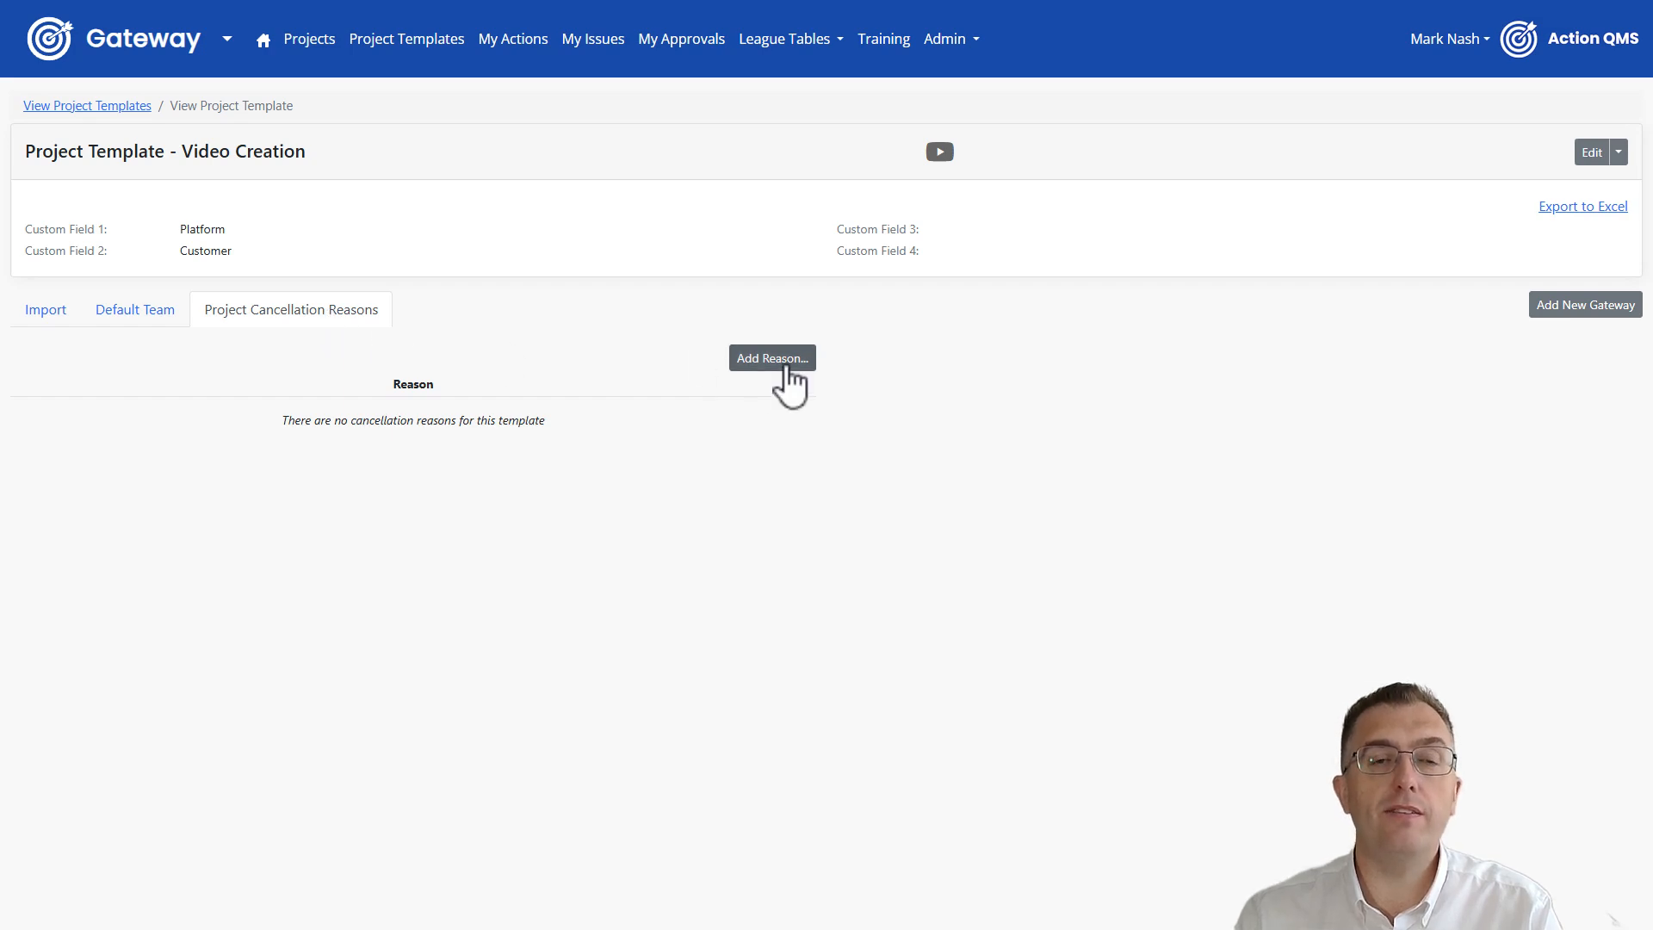
left_click(786, 368)
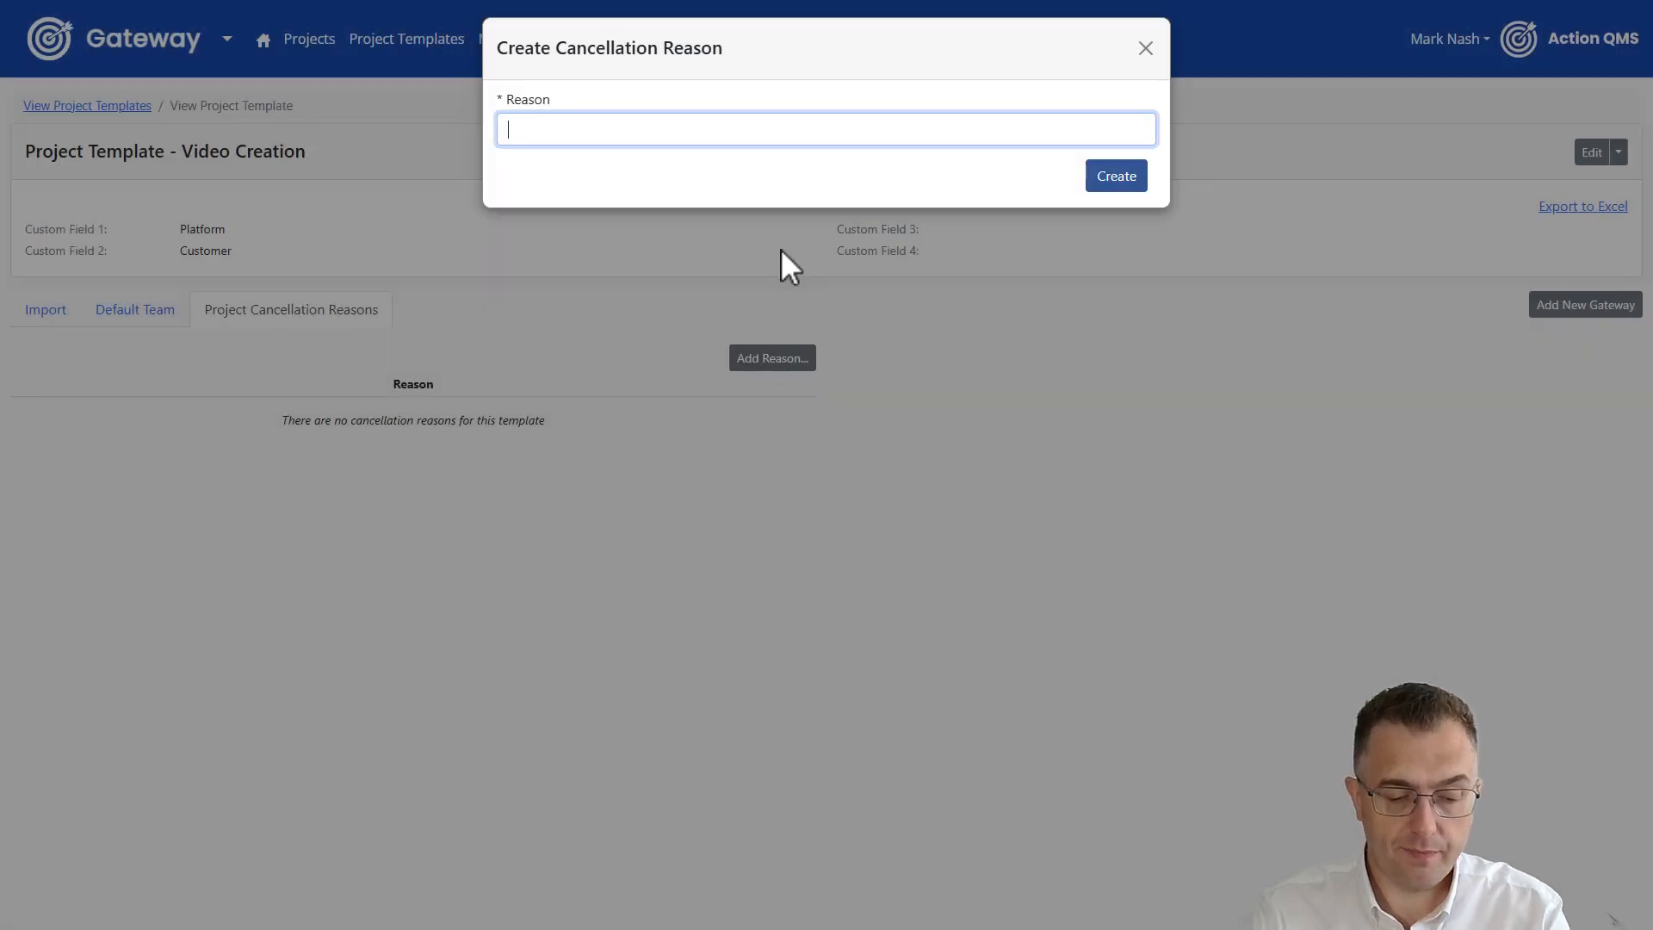
type("Customer ")
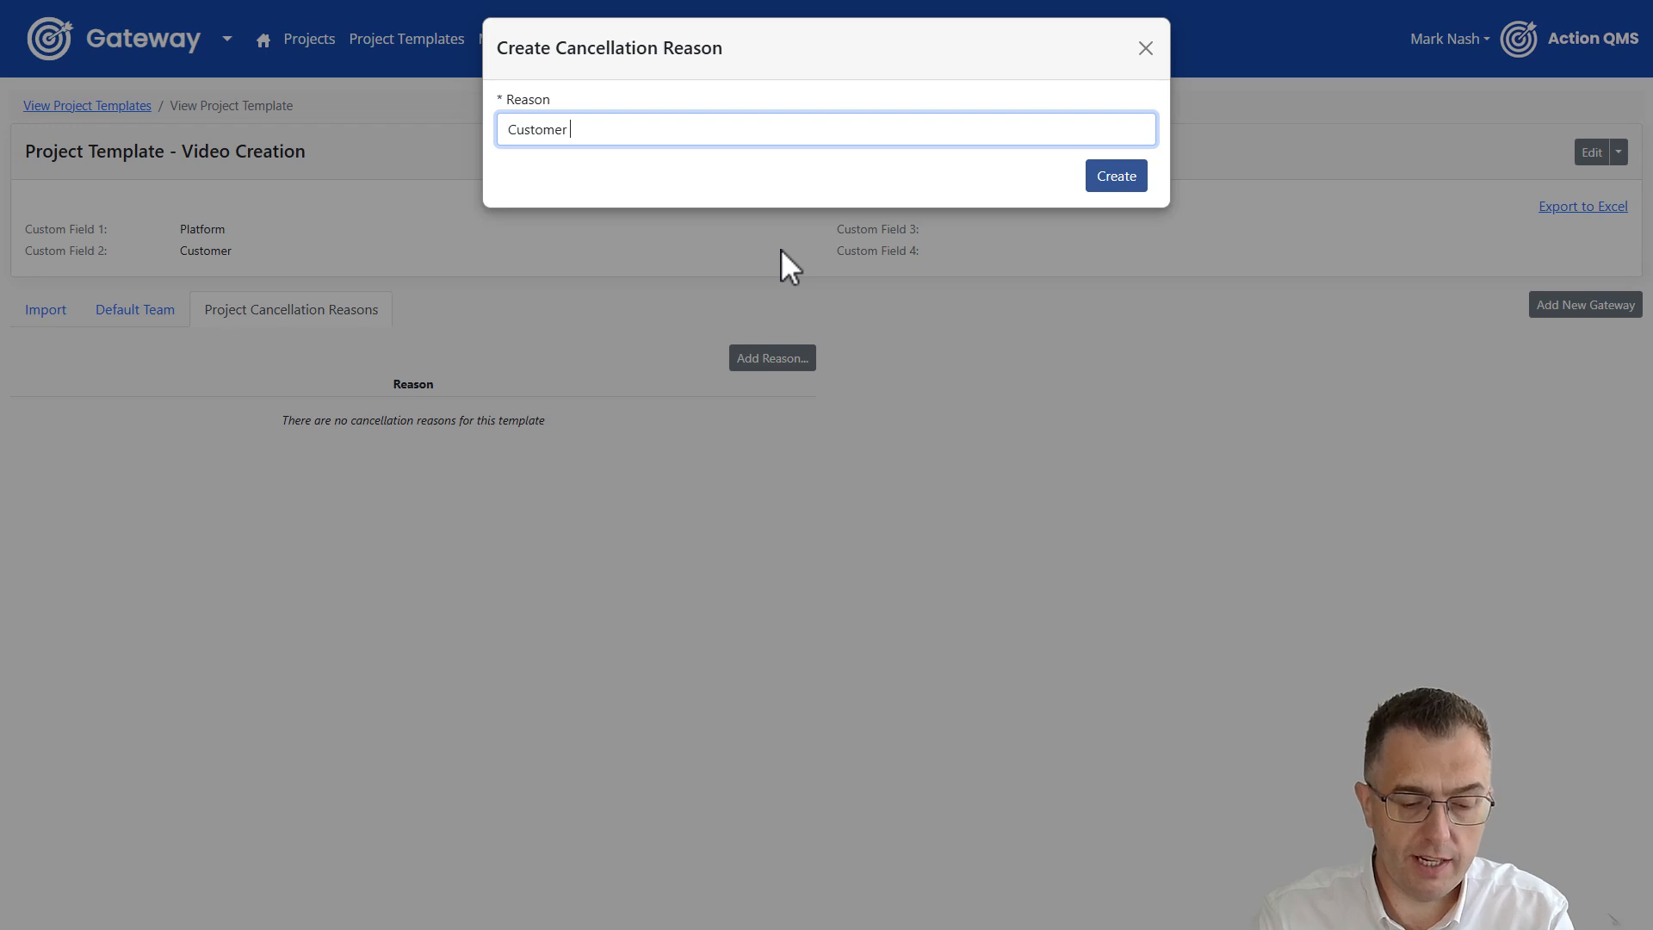
type("changed their")
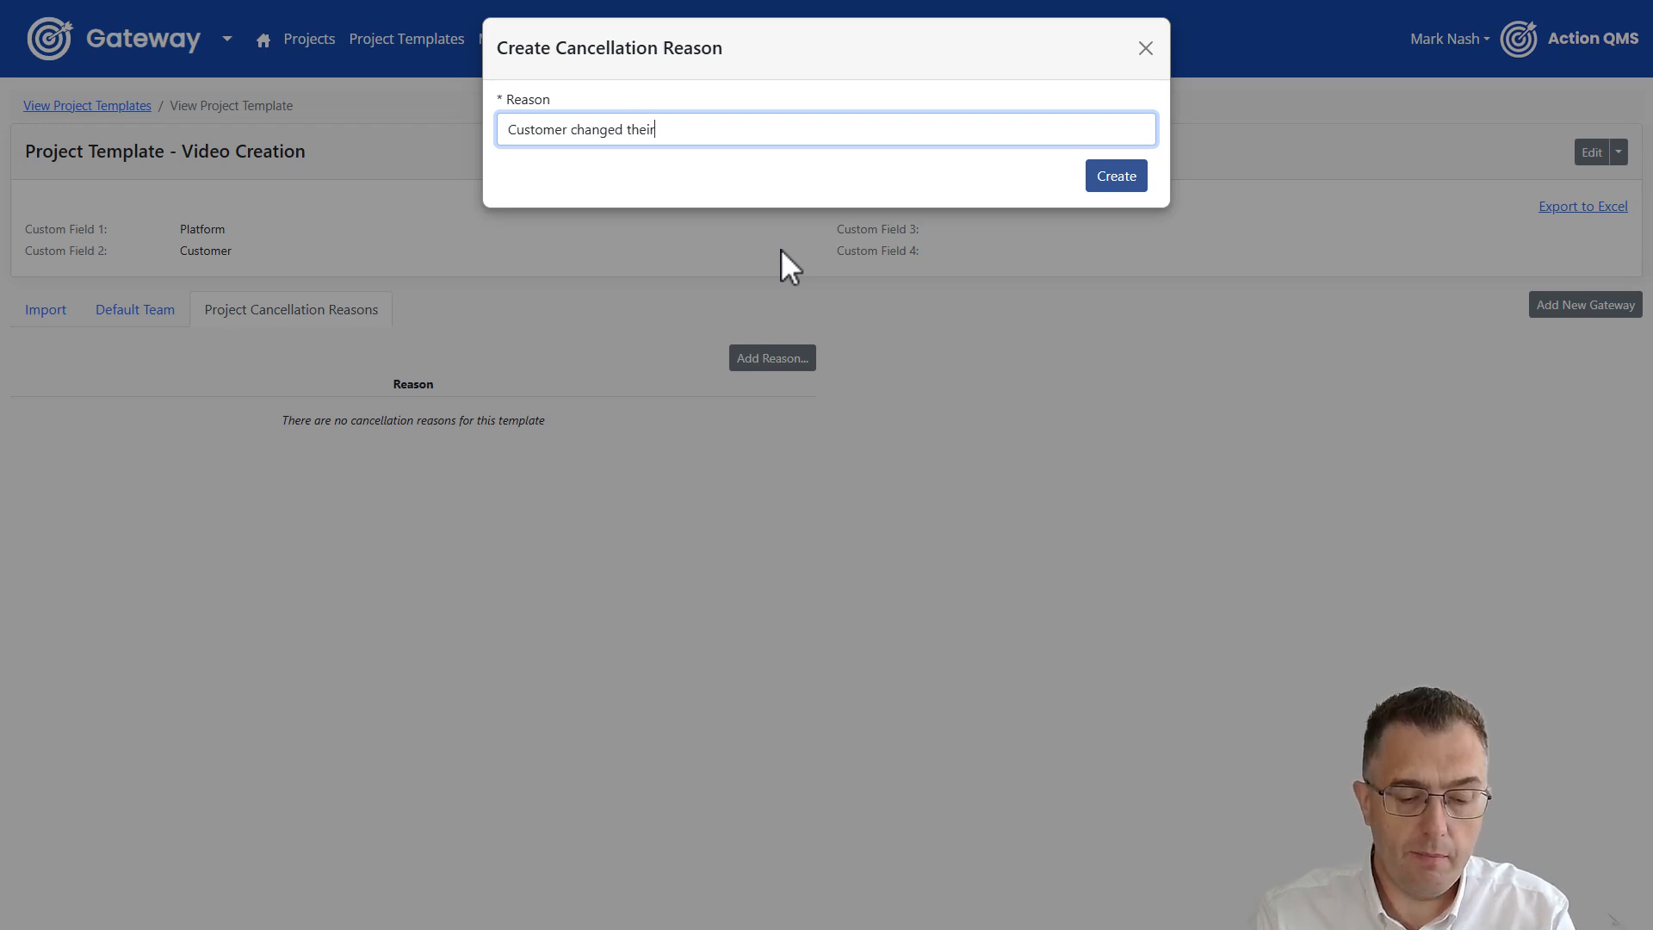
type(" minds")
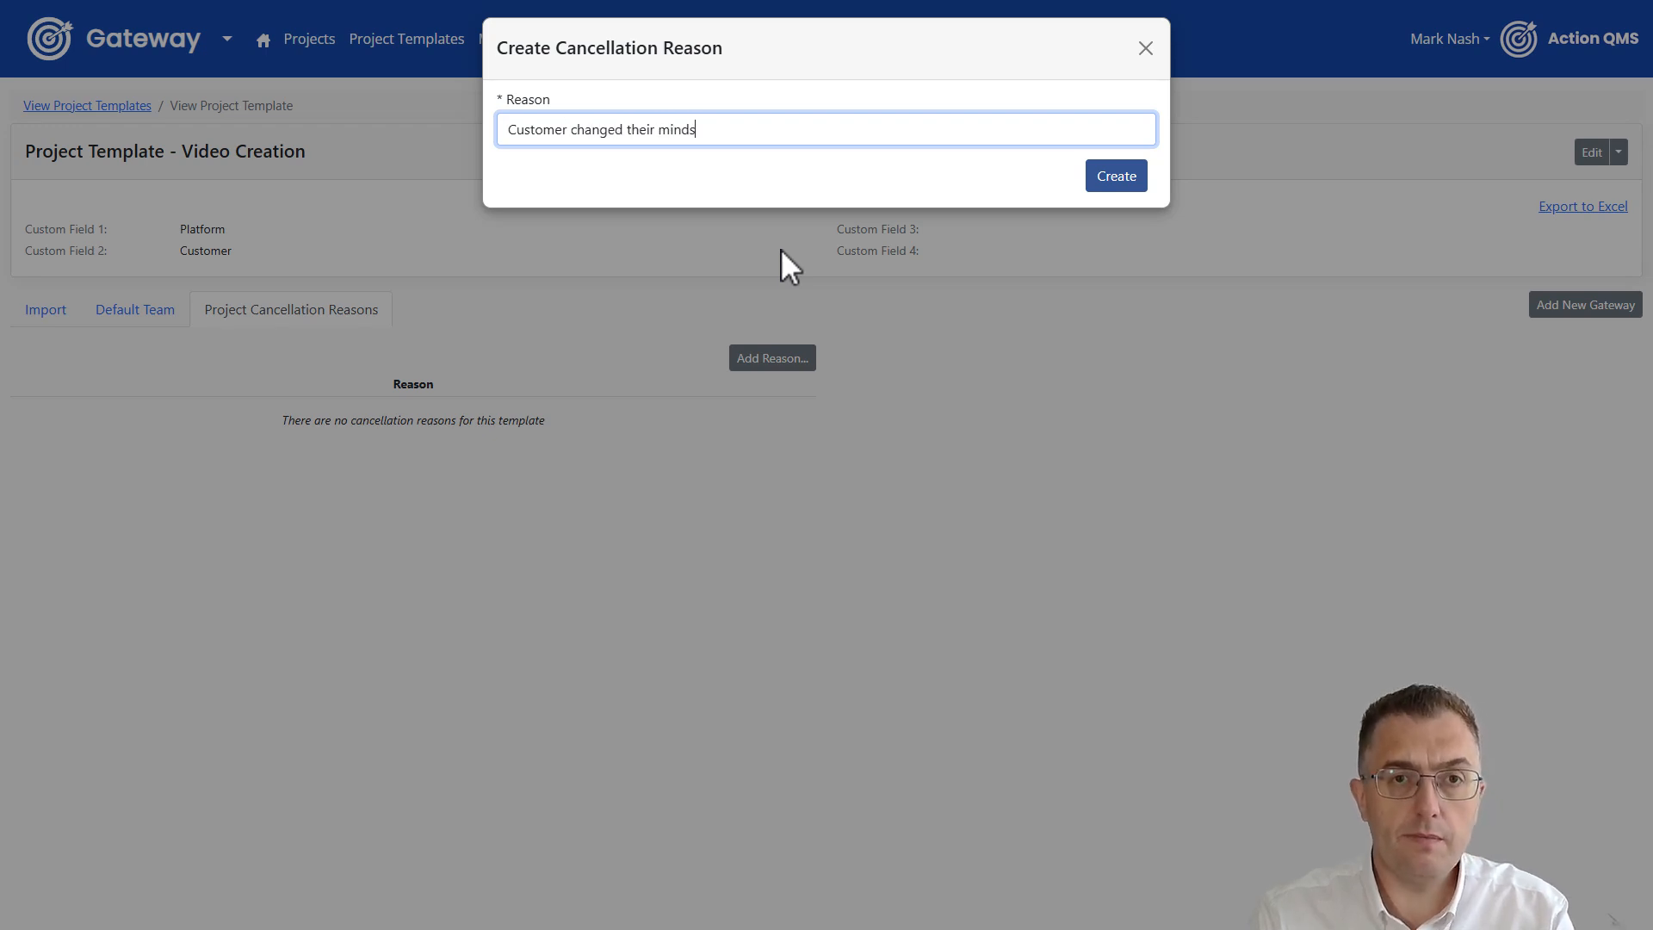
left_click(1133, 188)
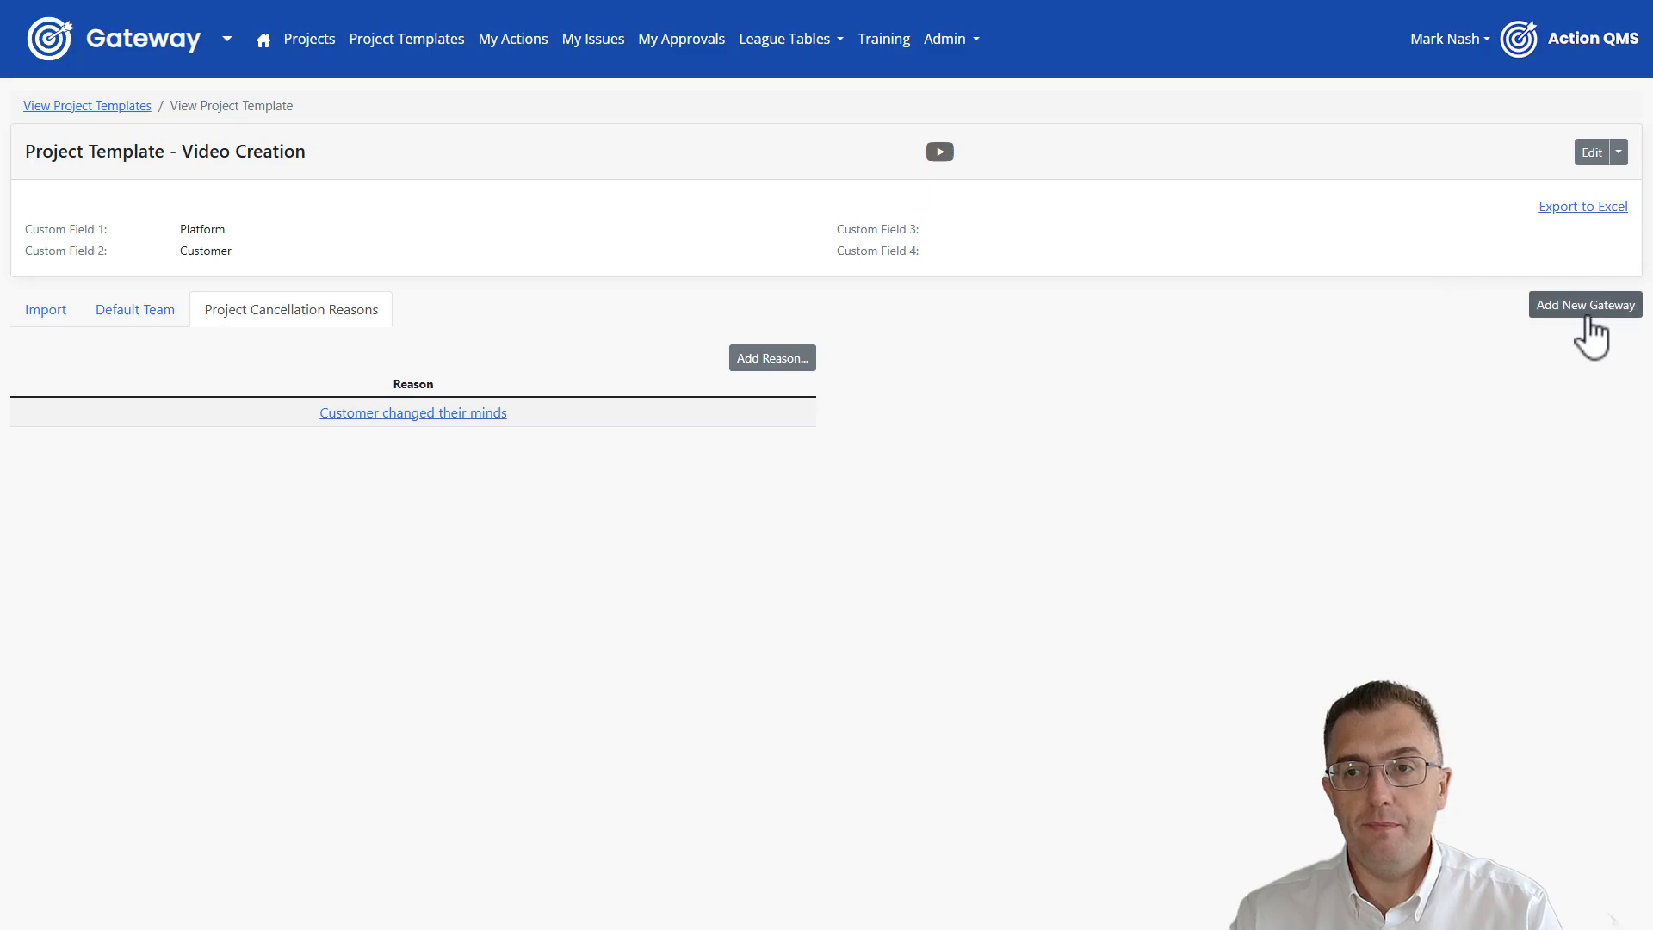
Create a gateway labelled Analysis with a default duration of 7 days and the purpose "Understand why and what we want to create".
left_click(1588, 310)
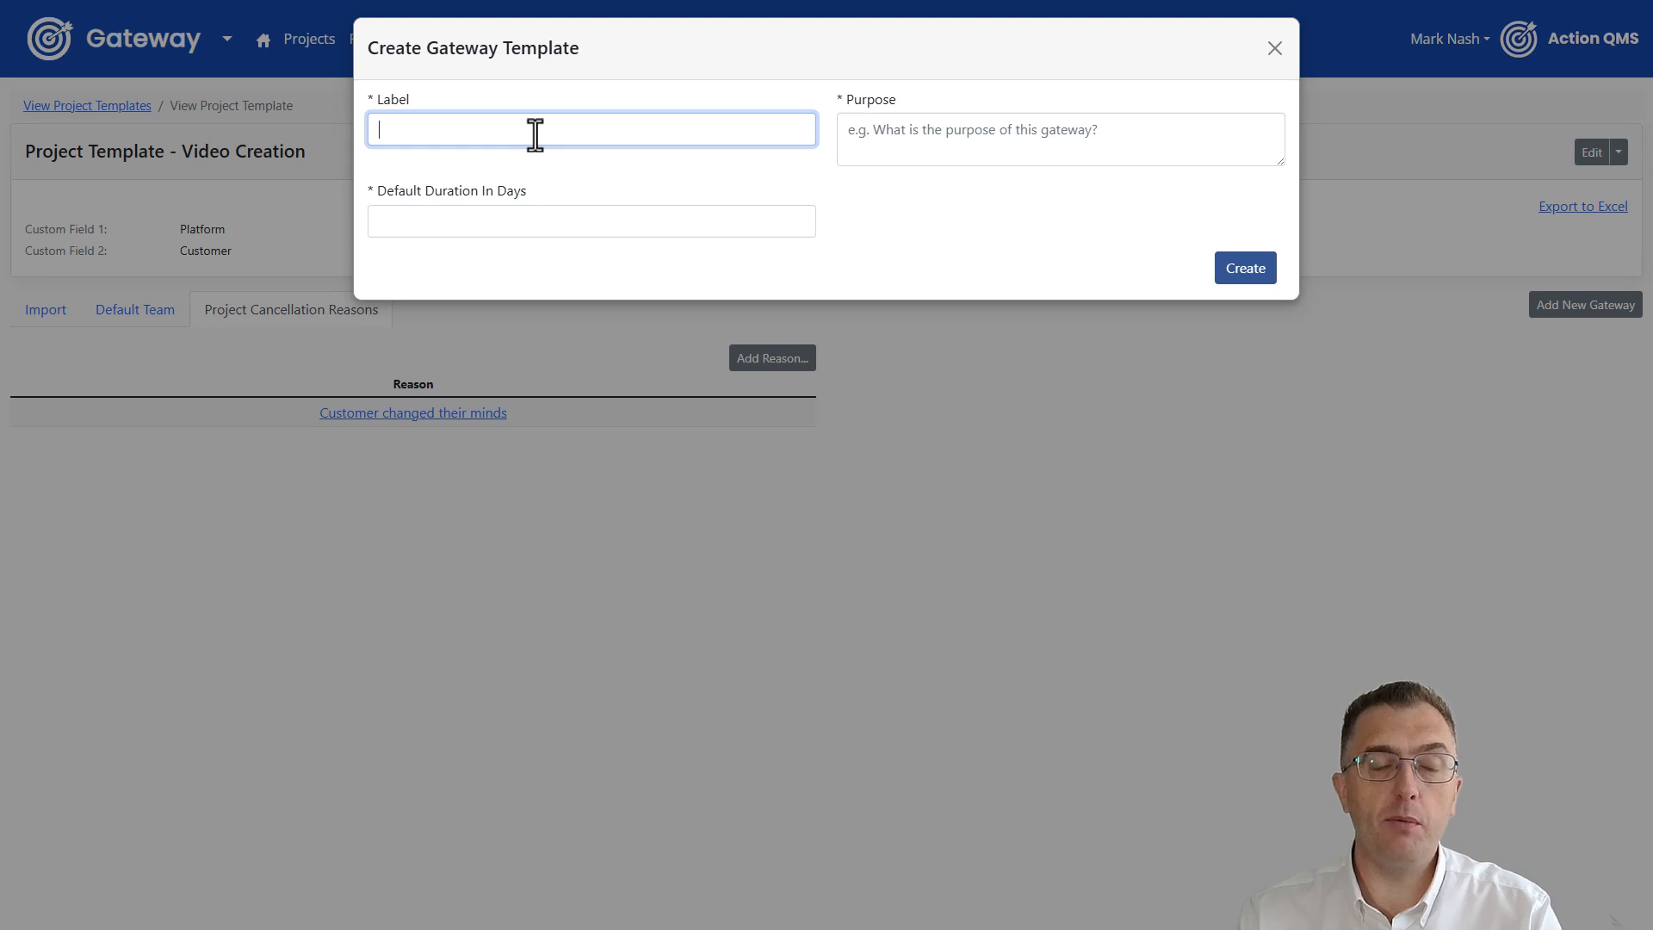
type("Anal")
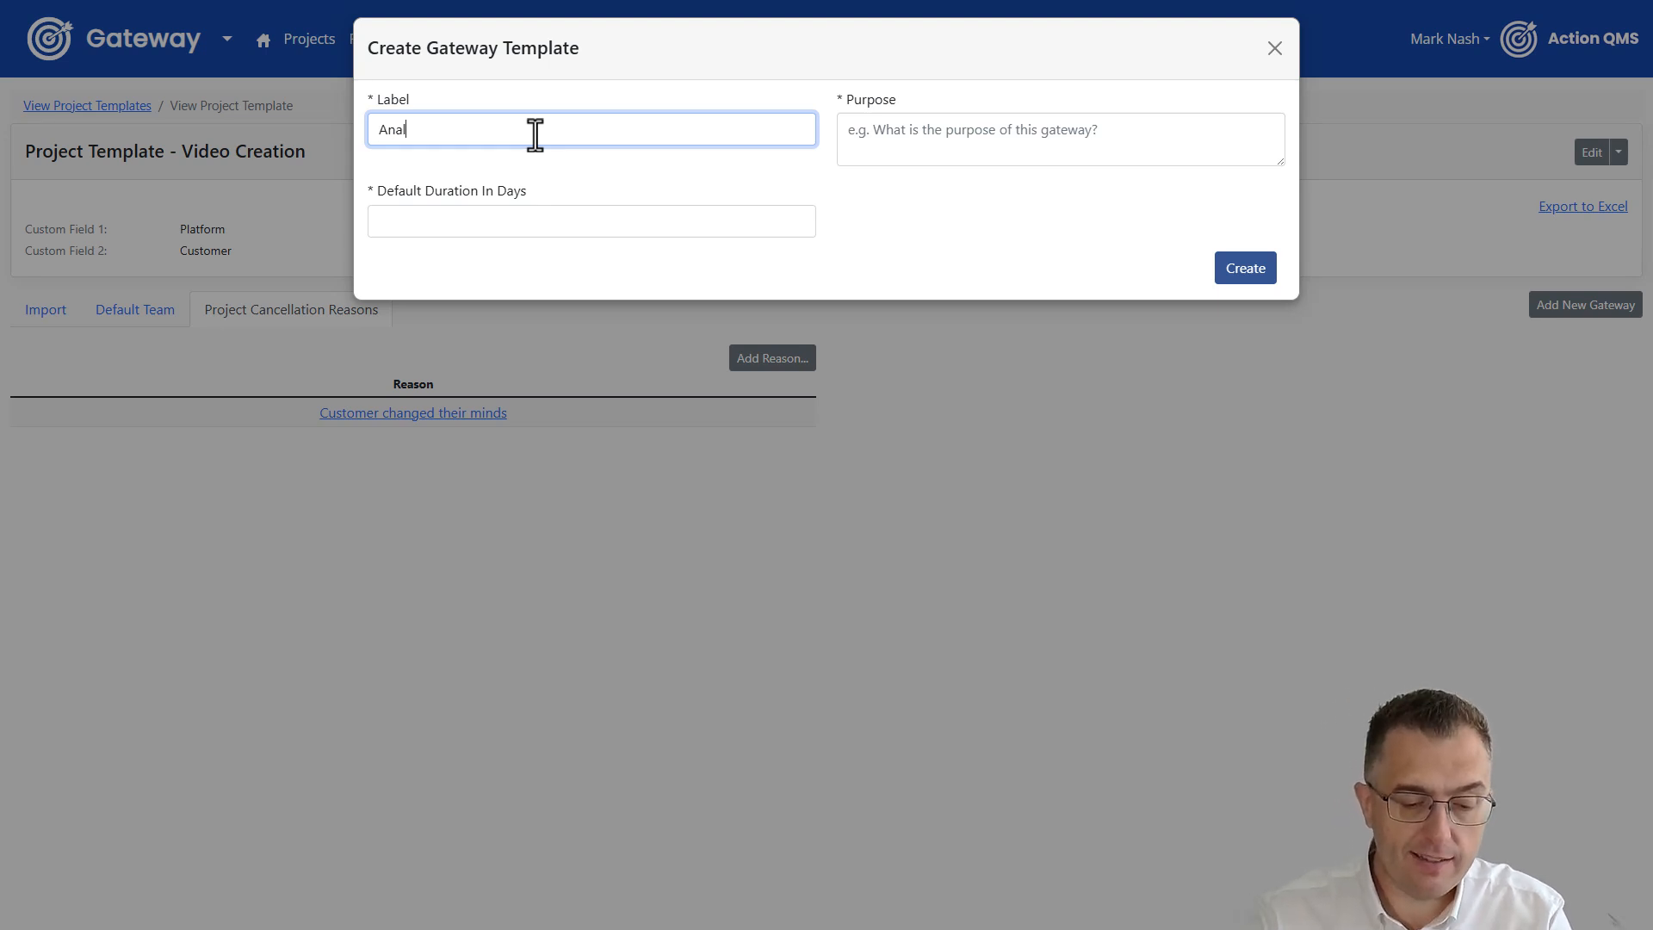
type("ysis")
left_click(542, 226)
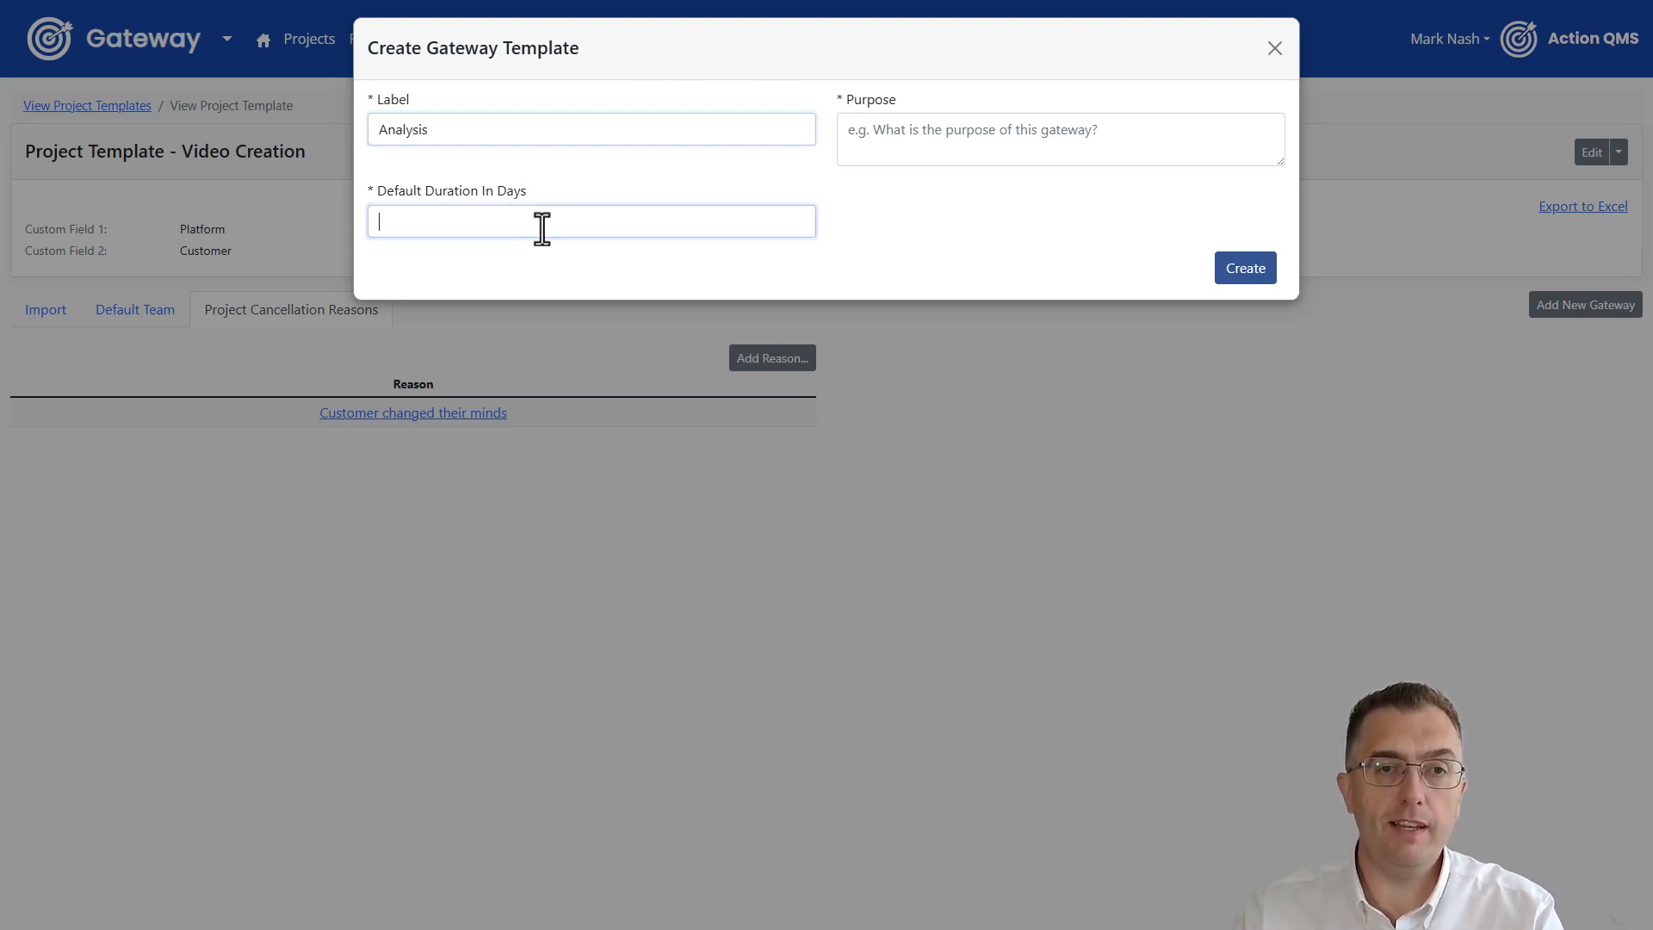
left_click(1043, 136)
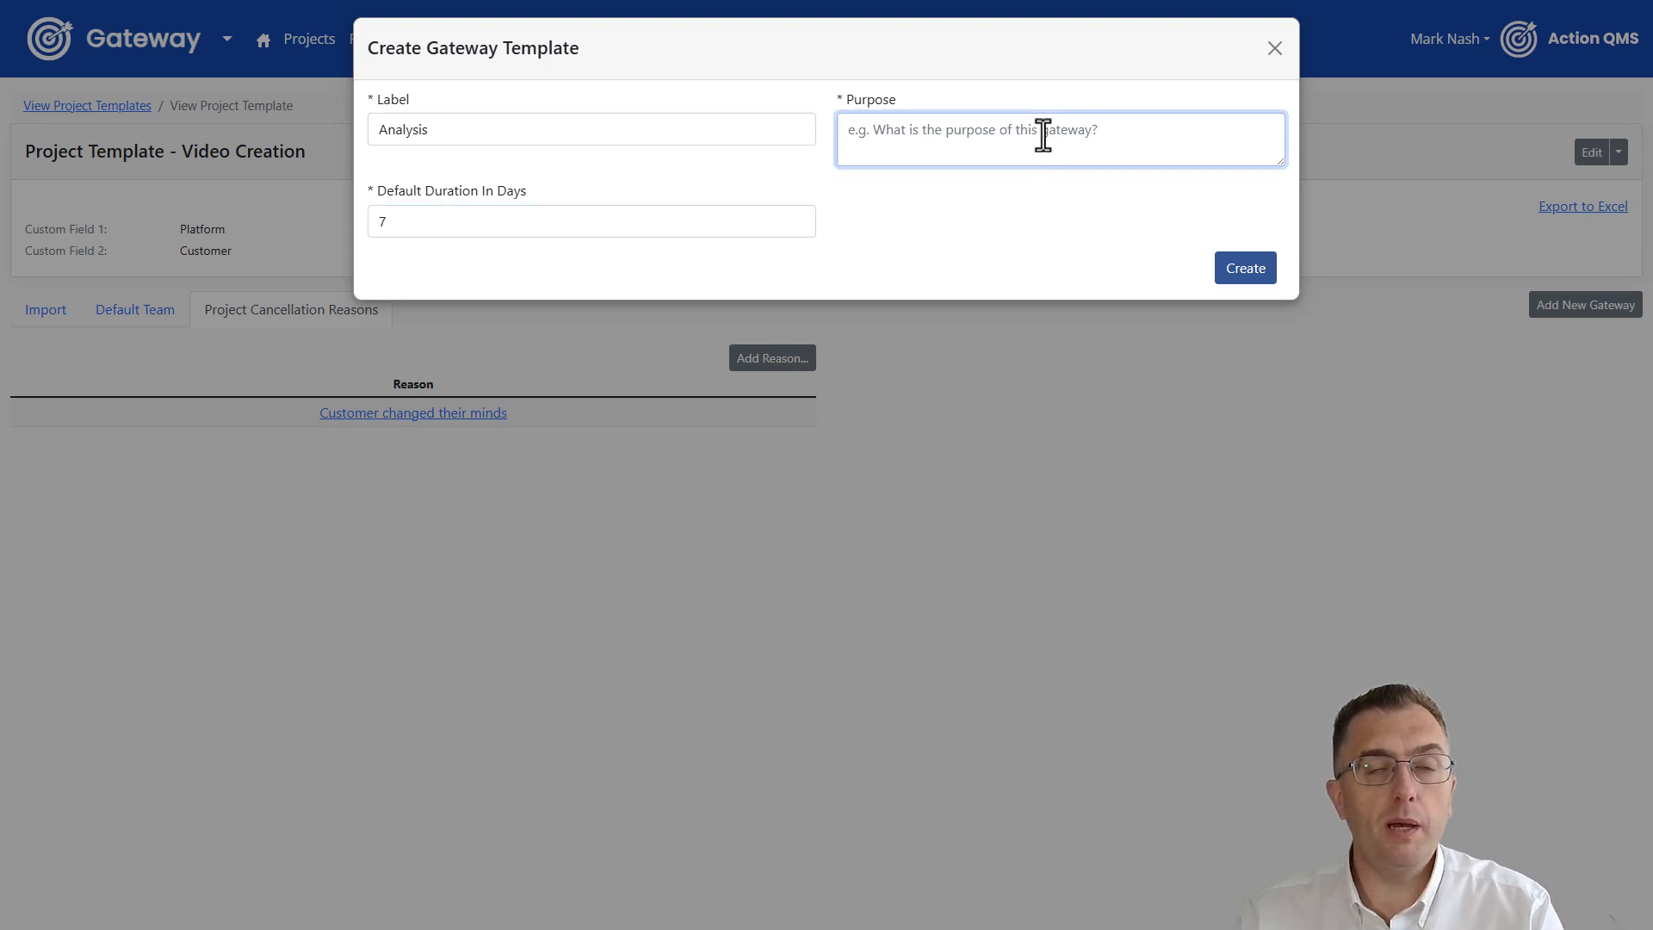
type("U")
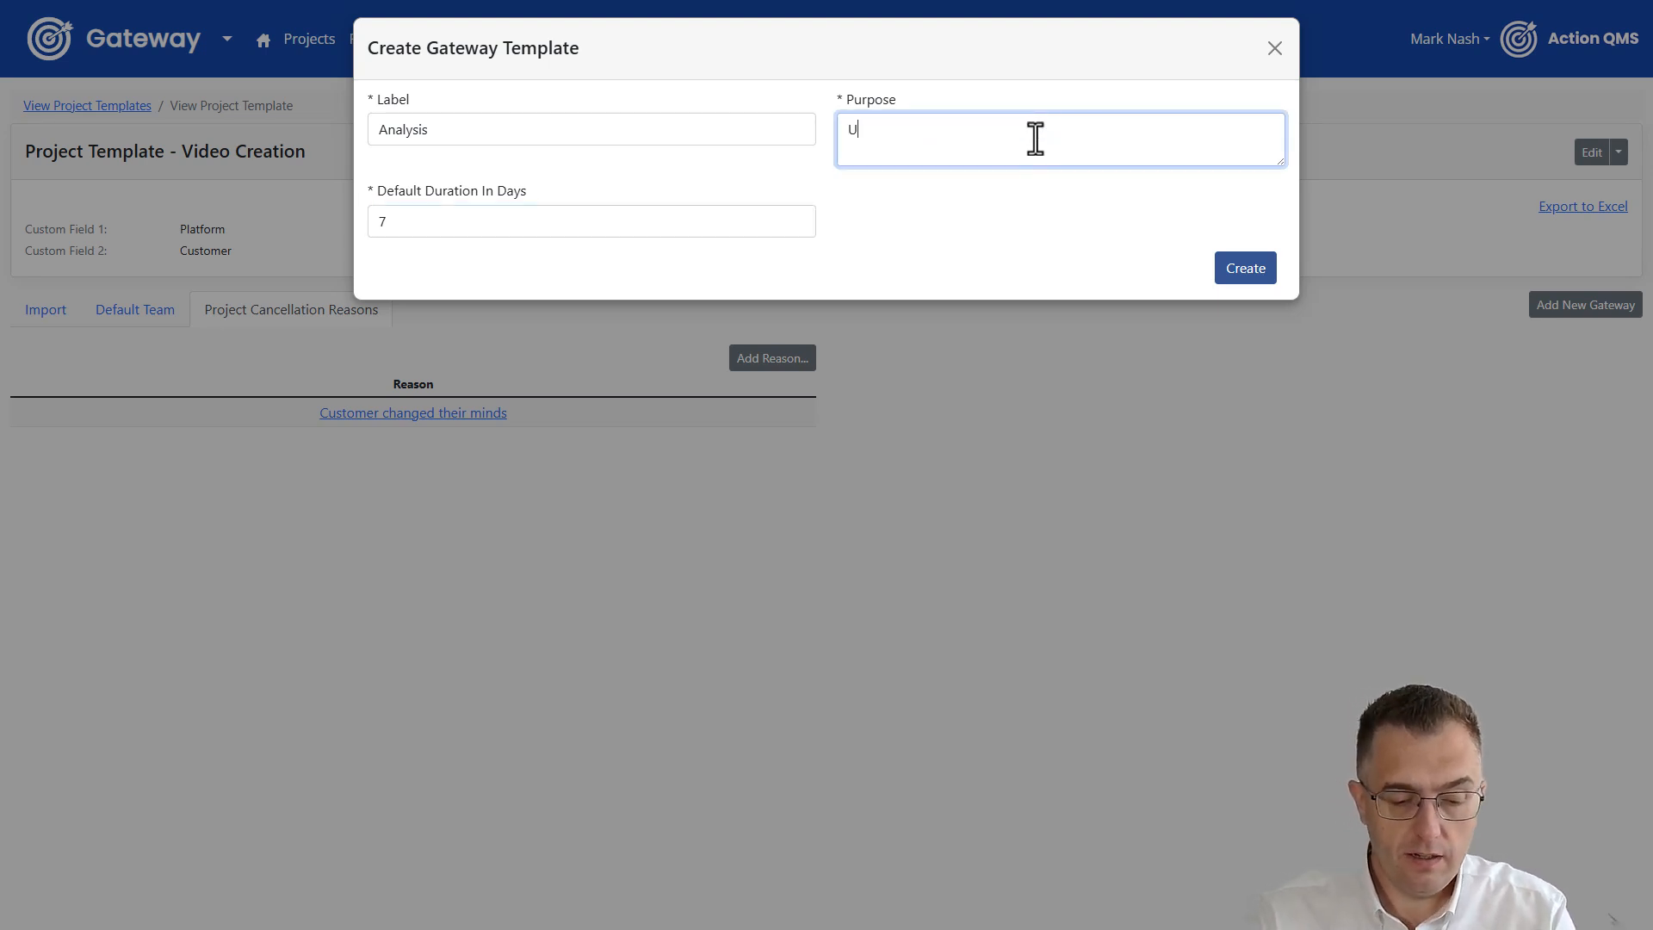
type("nderstand th")
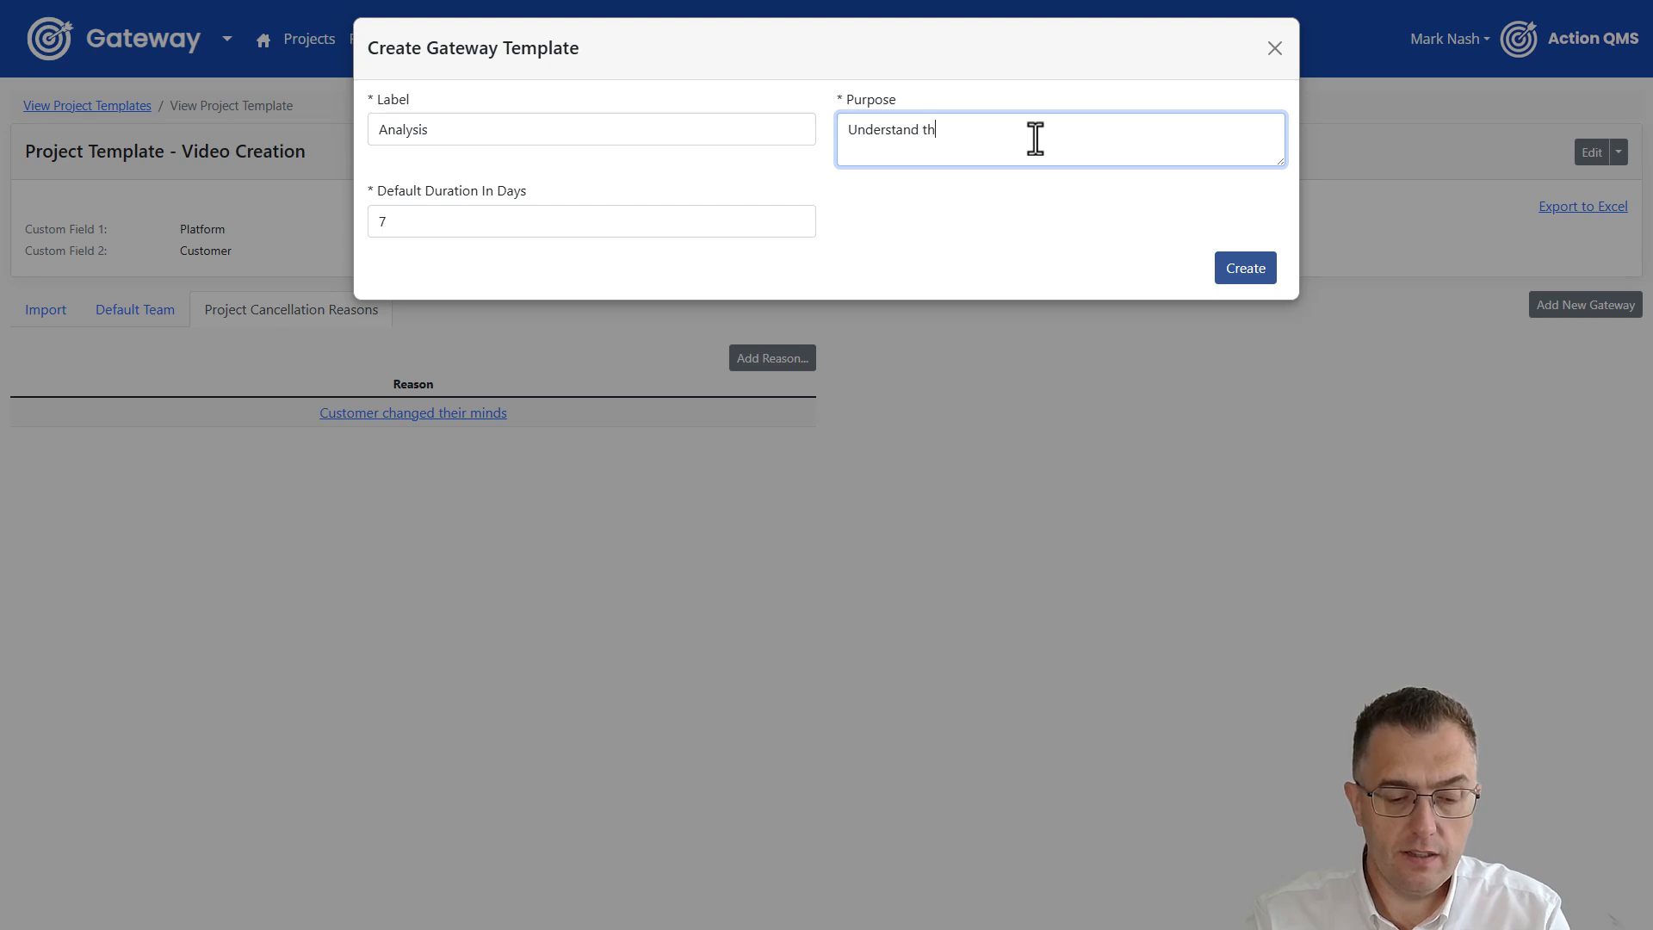
key("BackSpace")
key("BackSpace")
type("why")
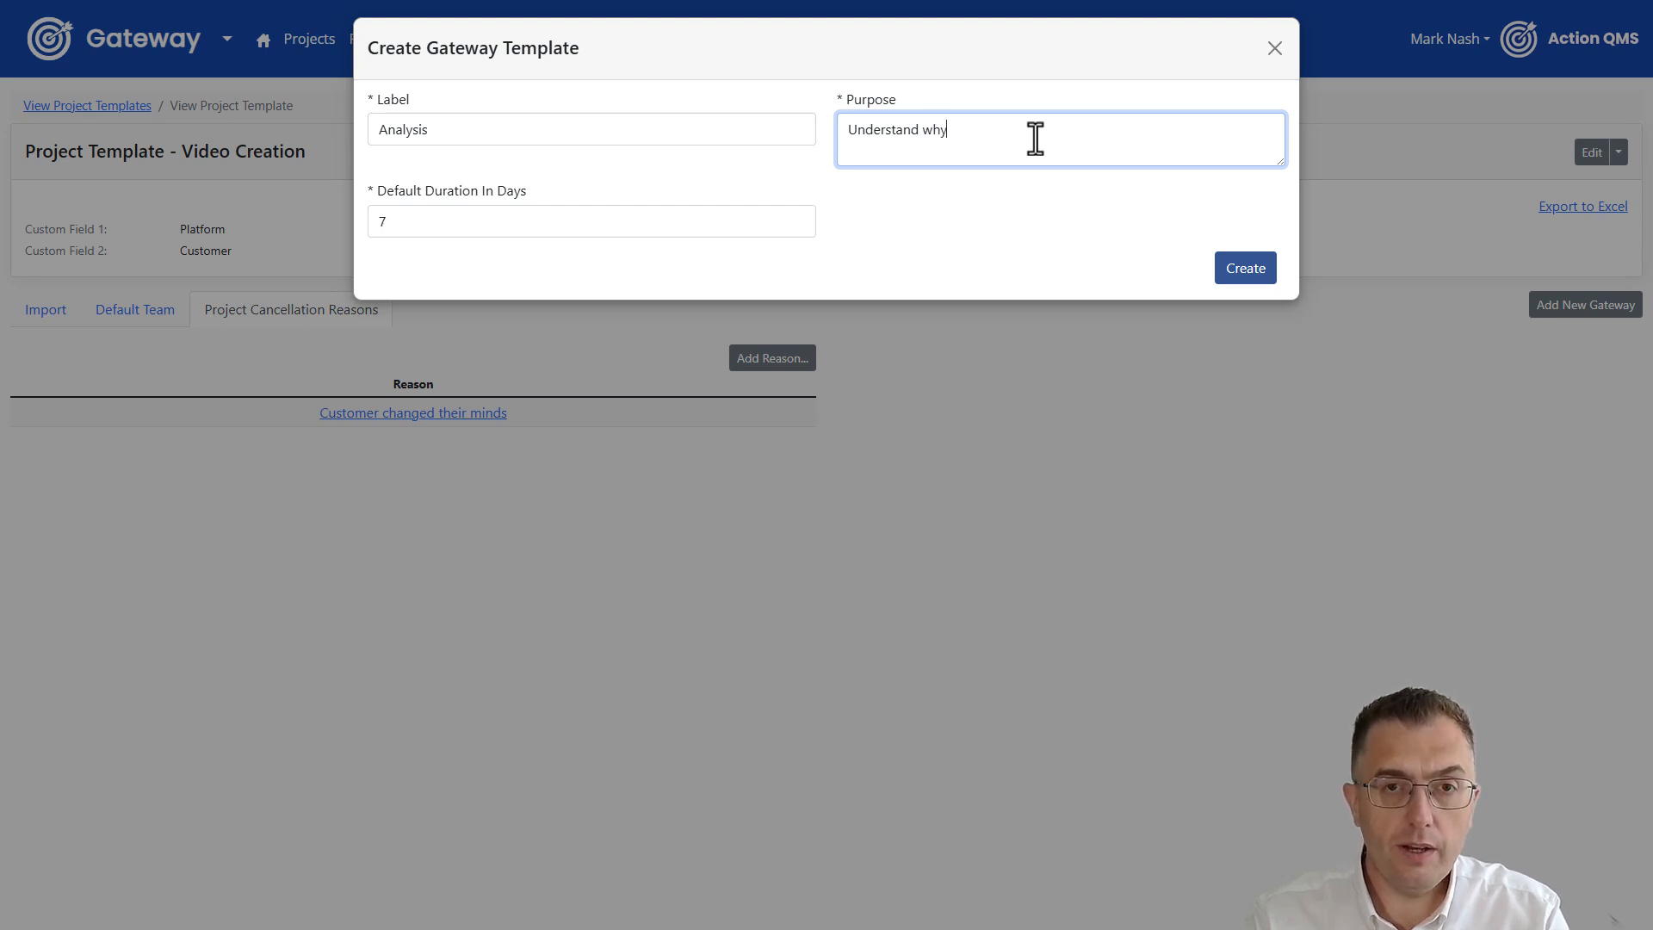
type(" and what we")
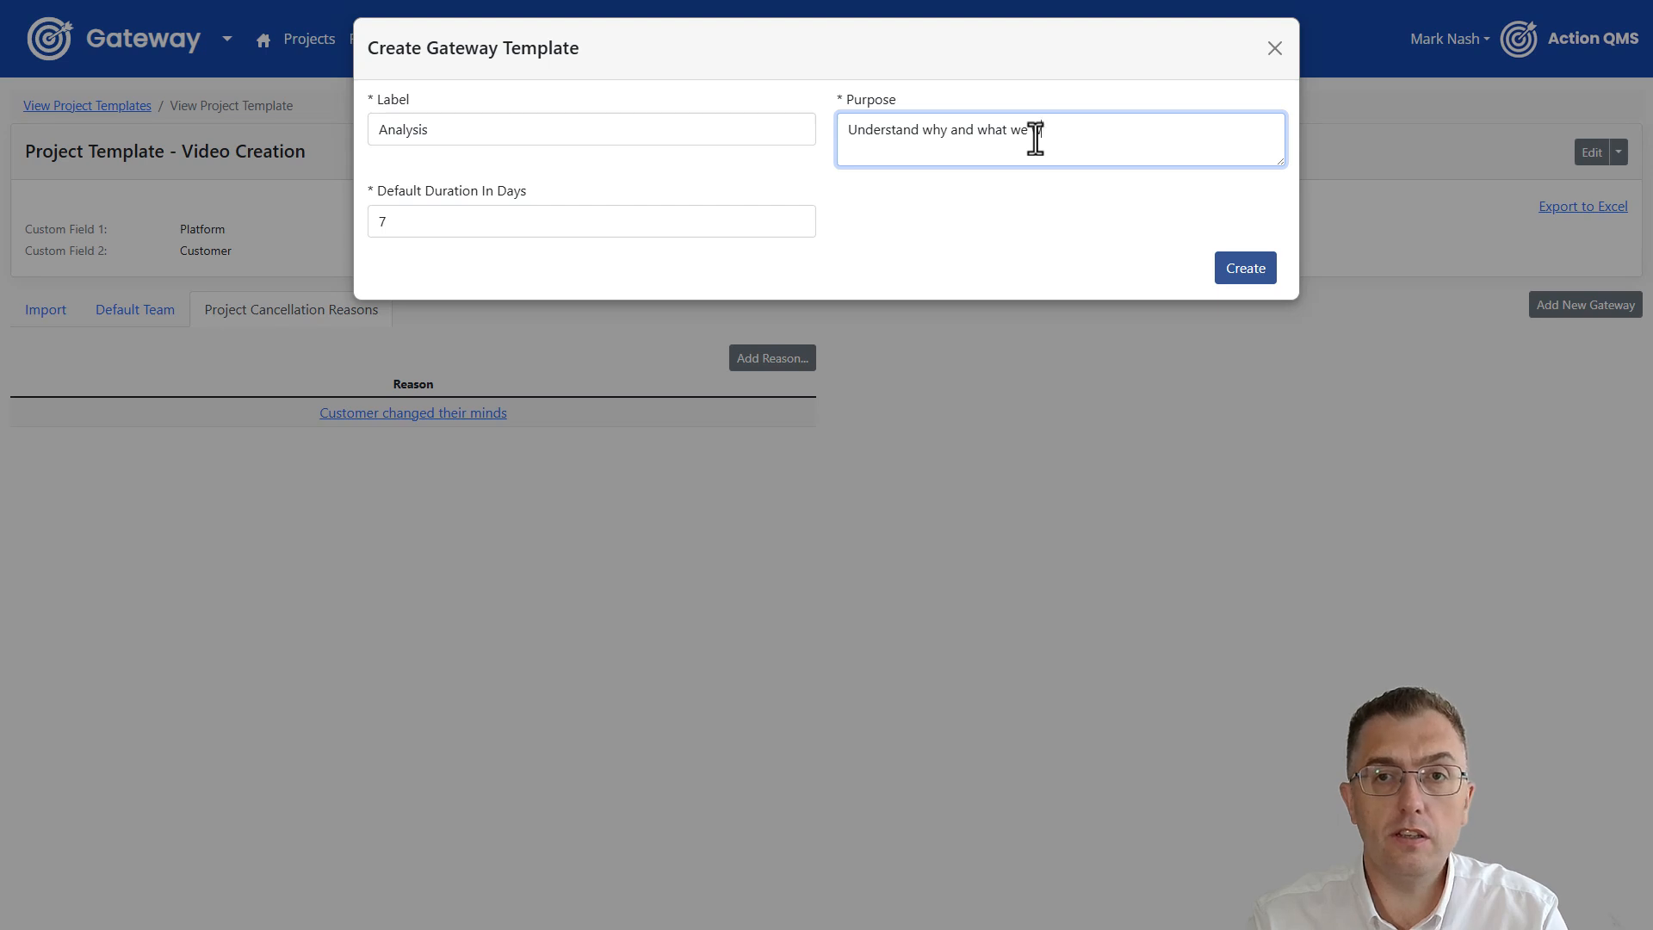
type(" want to create")
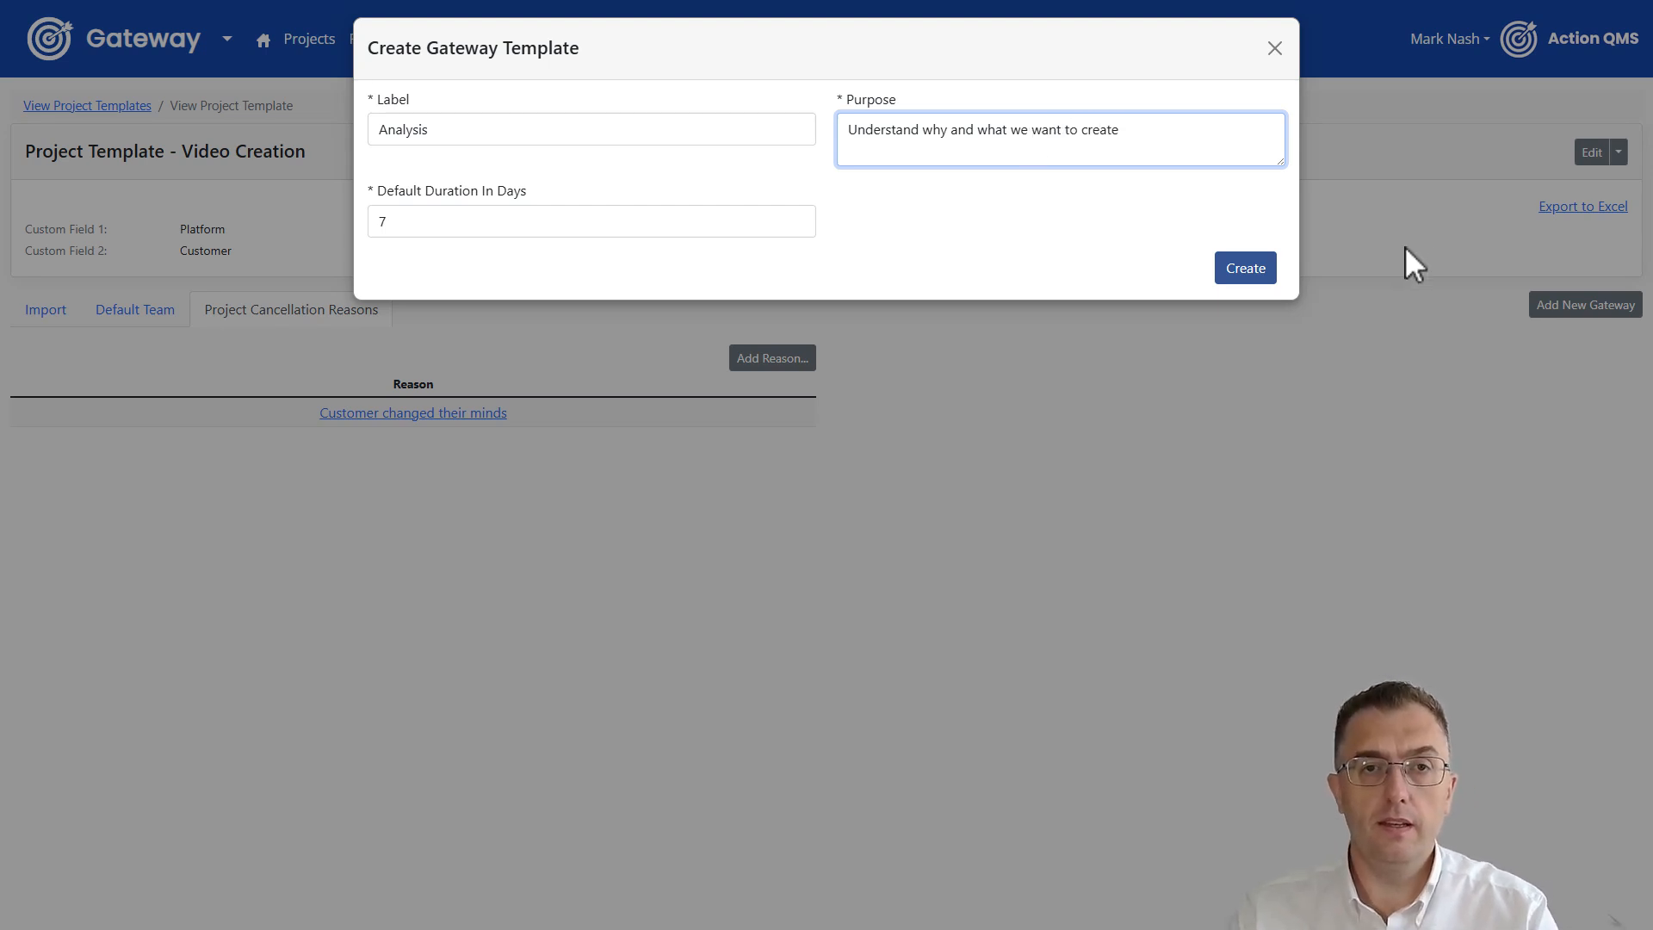
left_click(1244, 270)
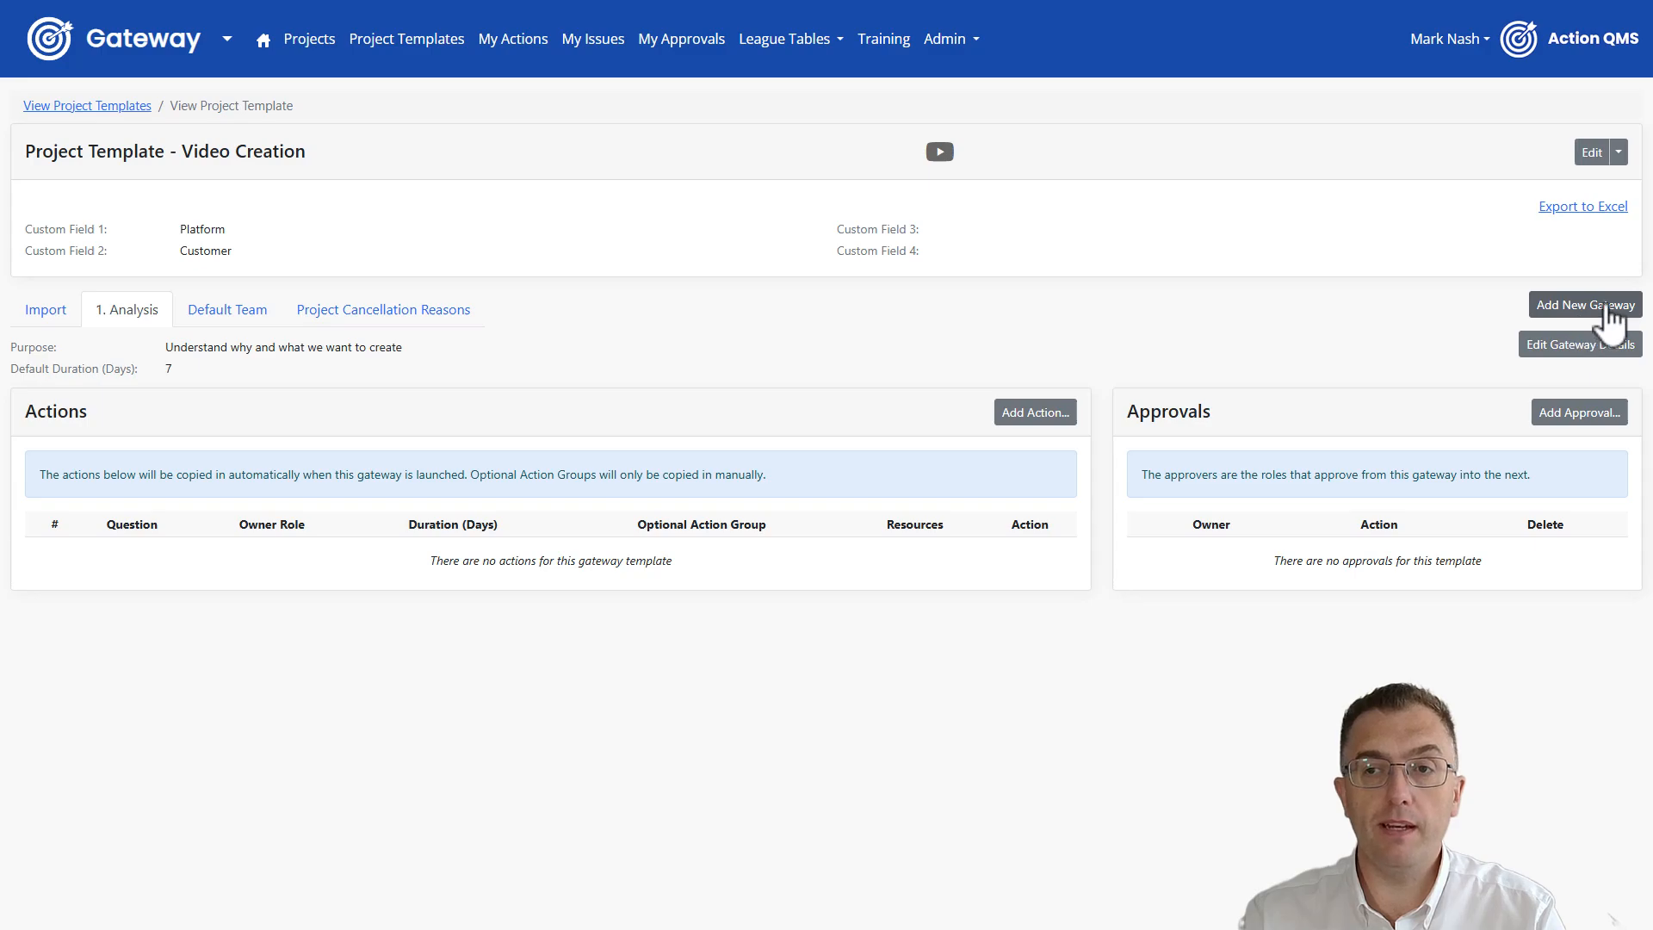
Create a second gateway labelled Design with a default duration of 7 days and the purpose "Define the video".
left_click(1608, 314)
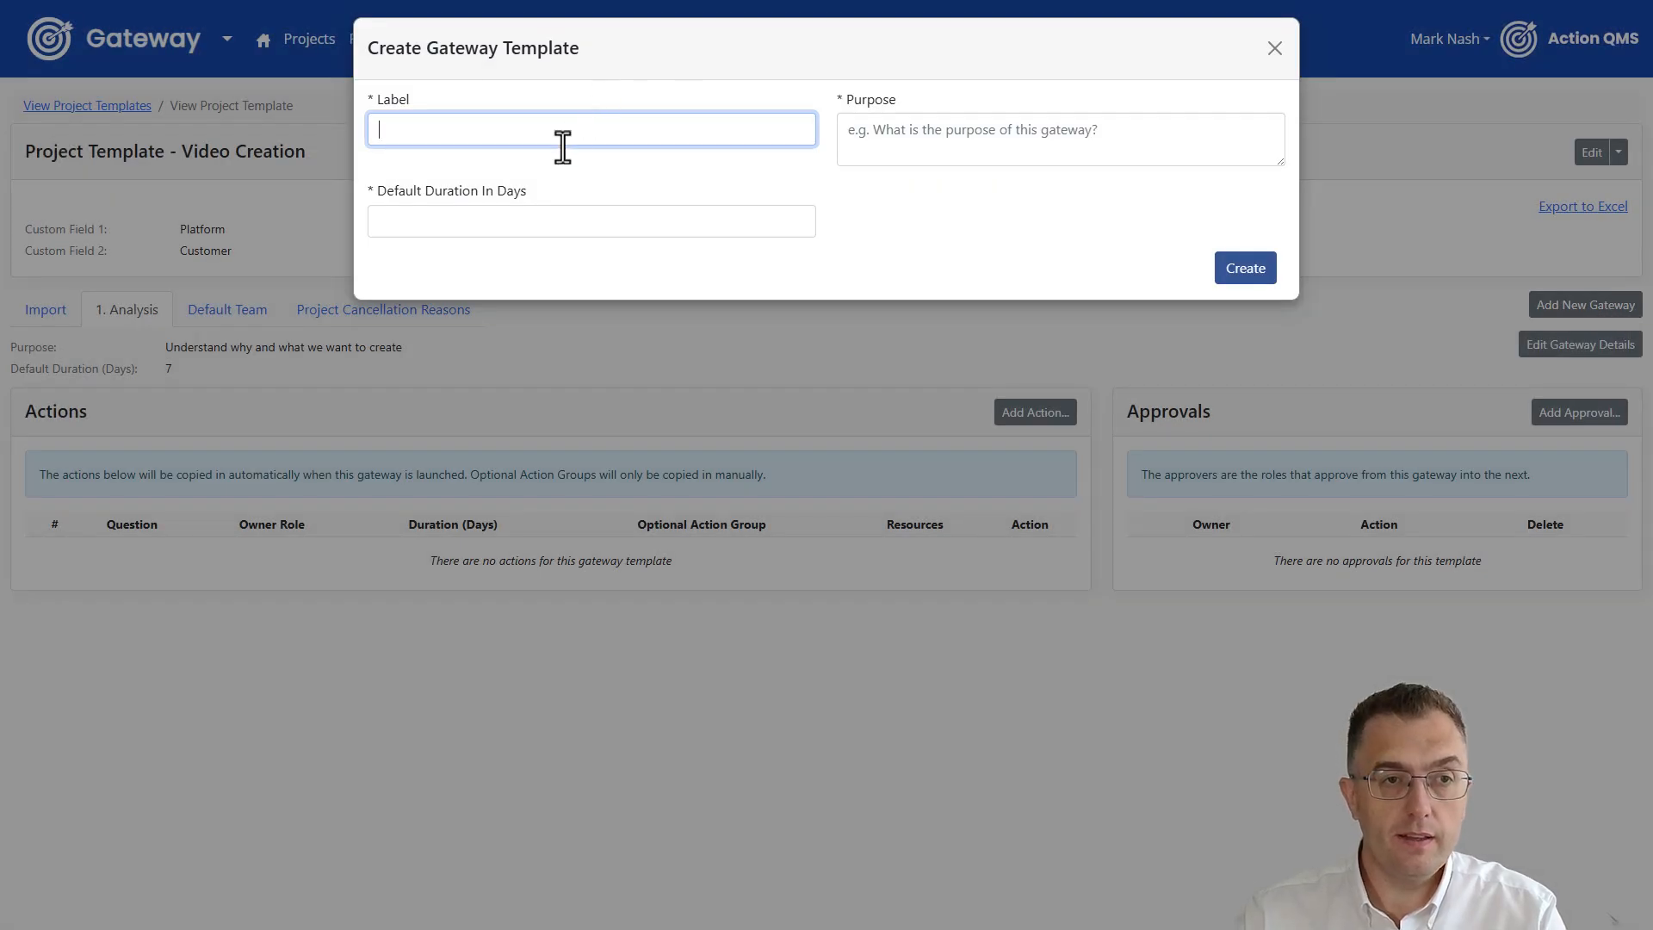
type("Design")
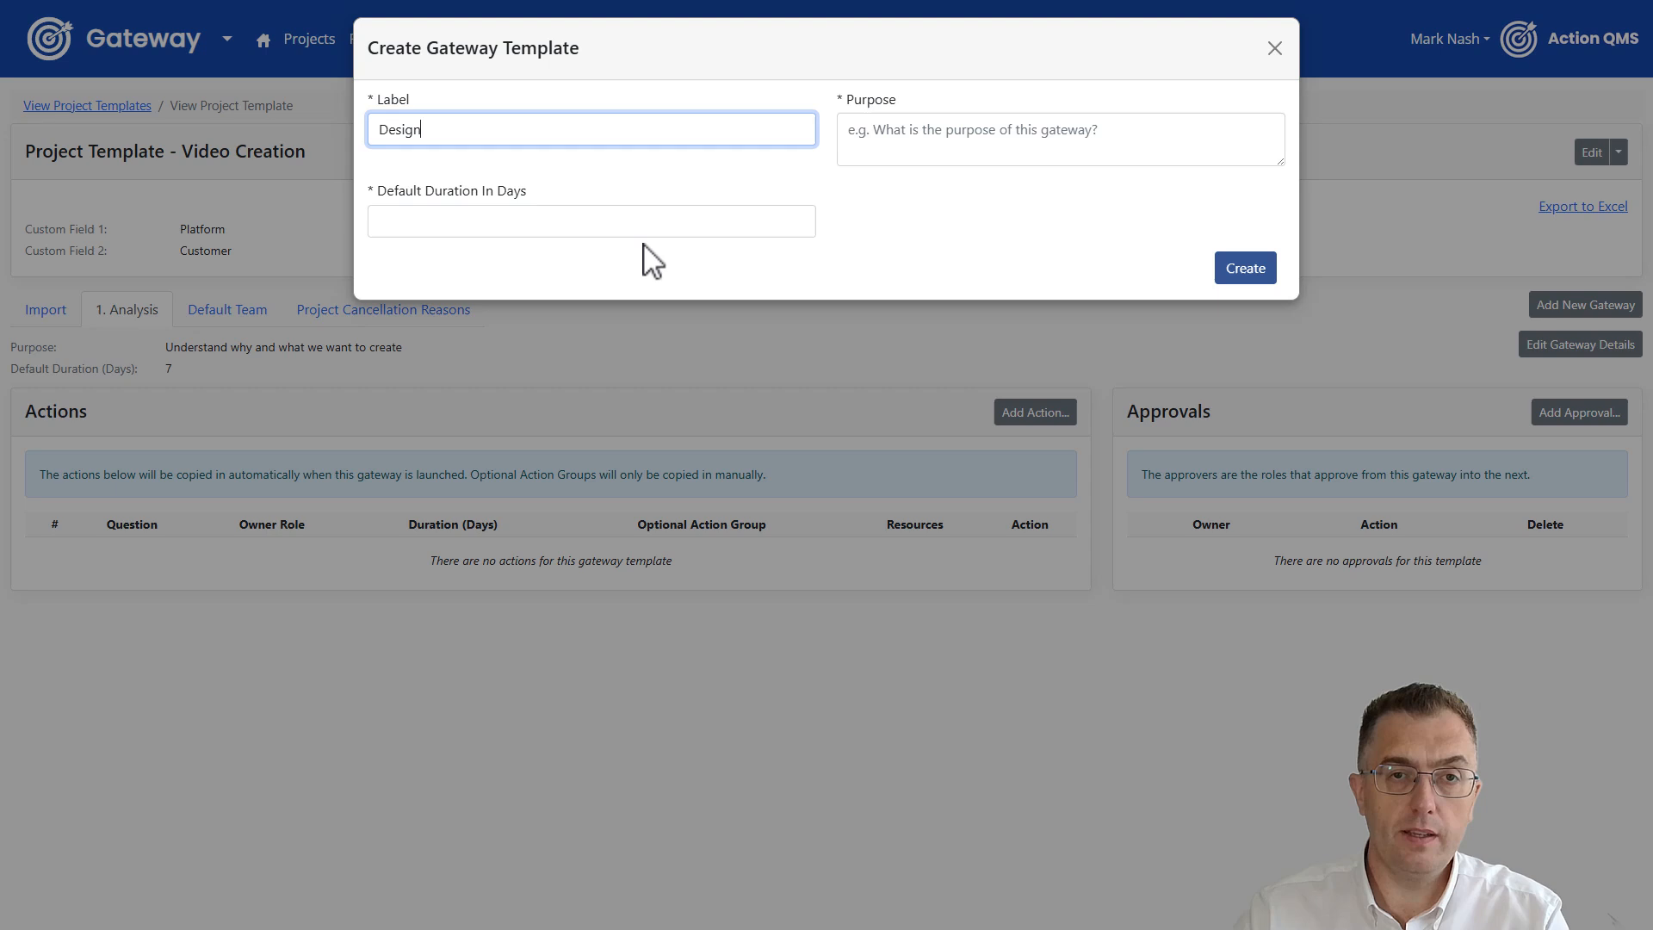
left_click(581, 228)
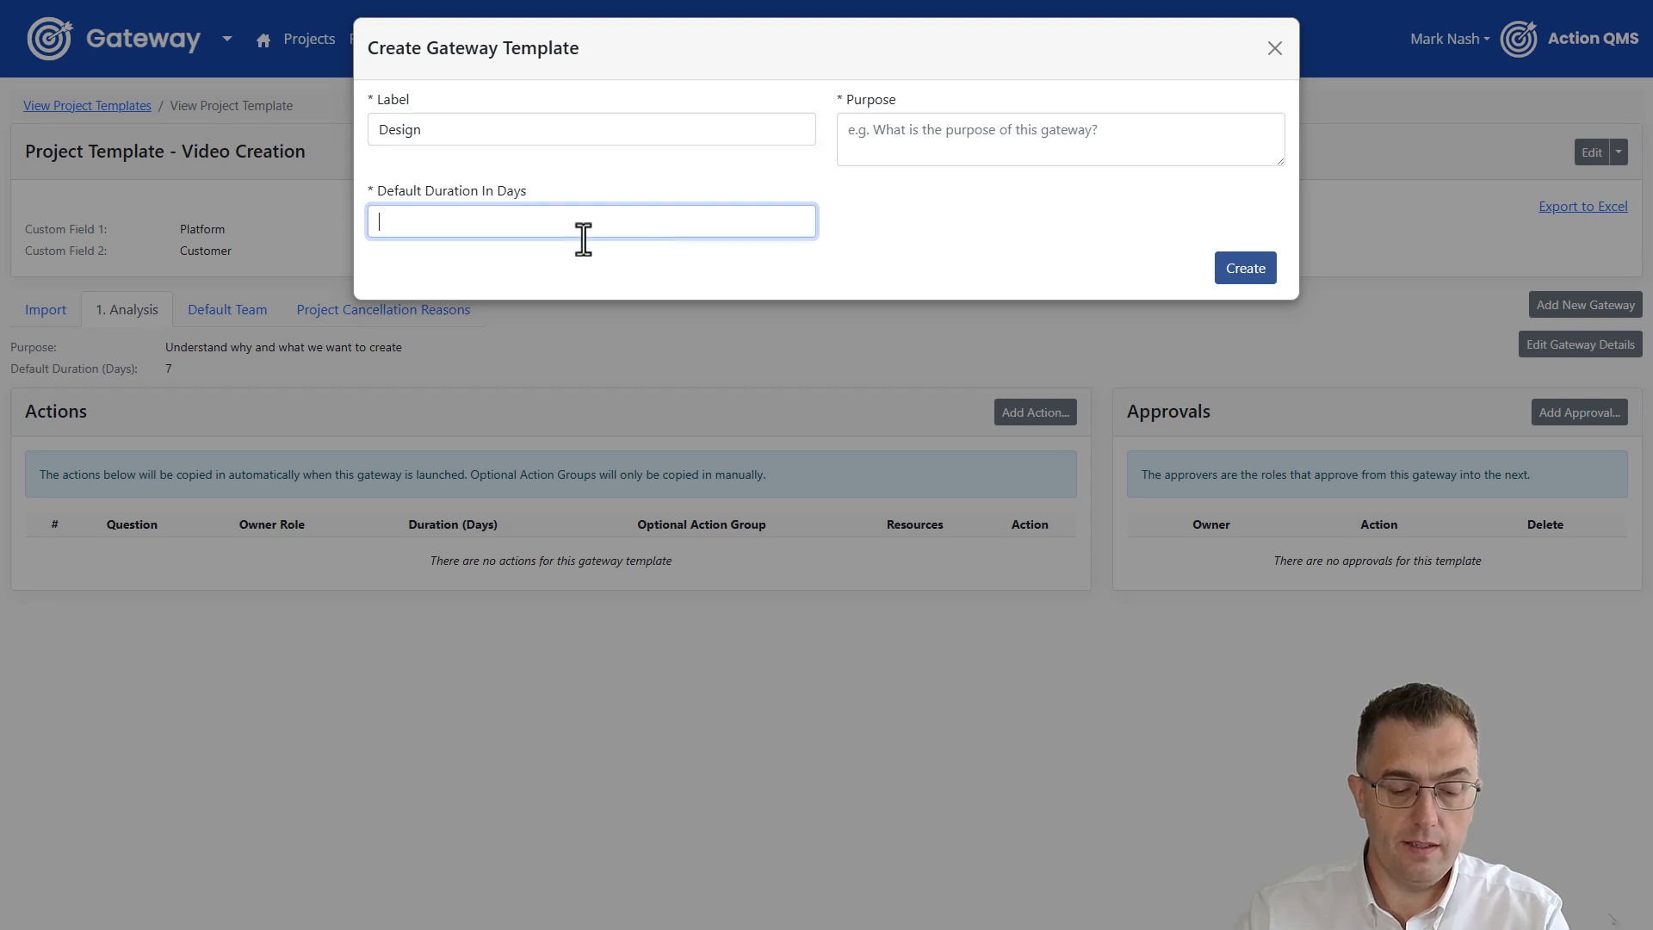
type("7")
left_click(1005, 138)
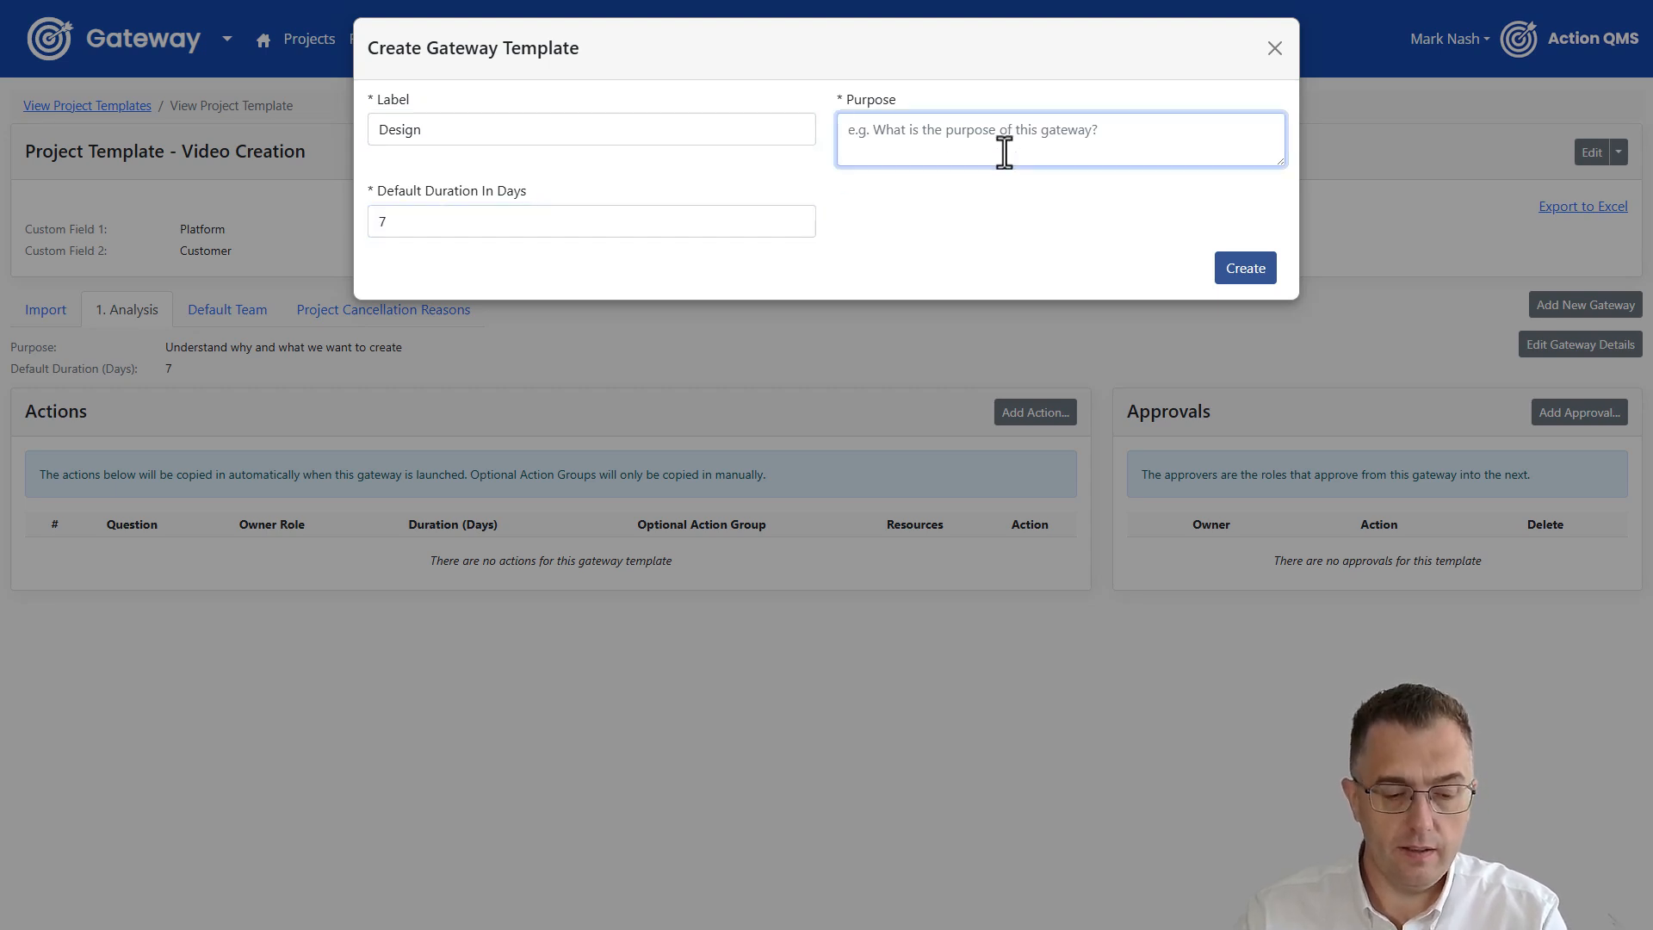
type("Define the")
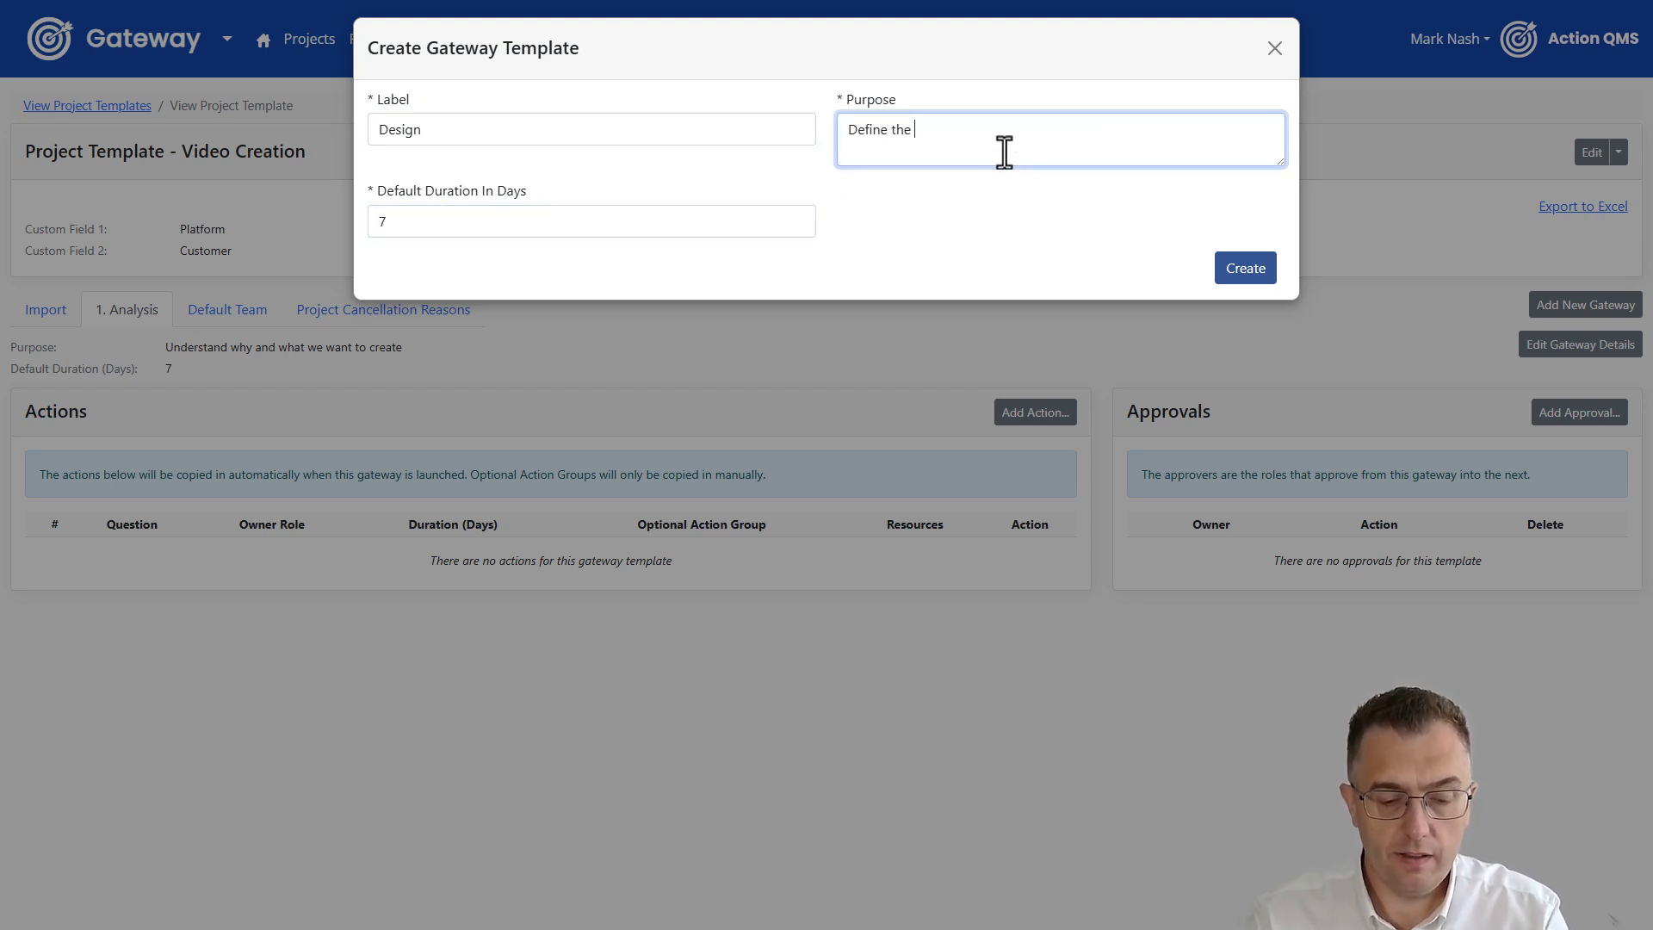
type(" video")
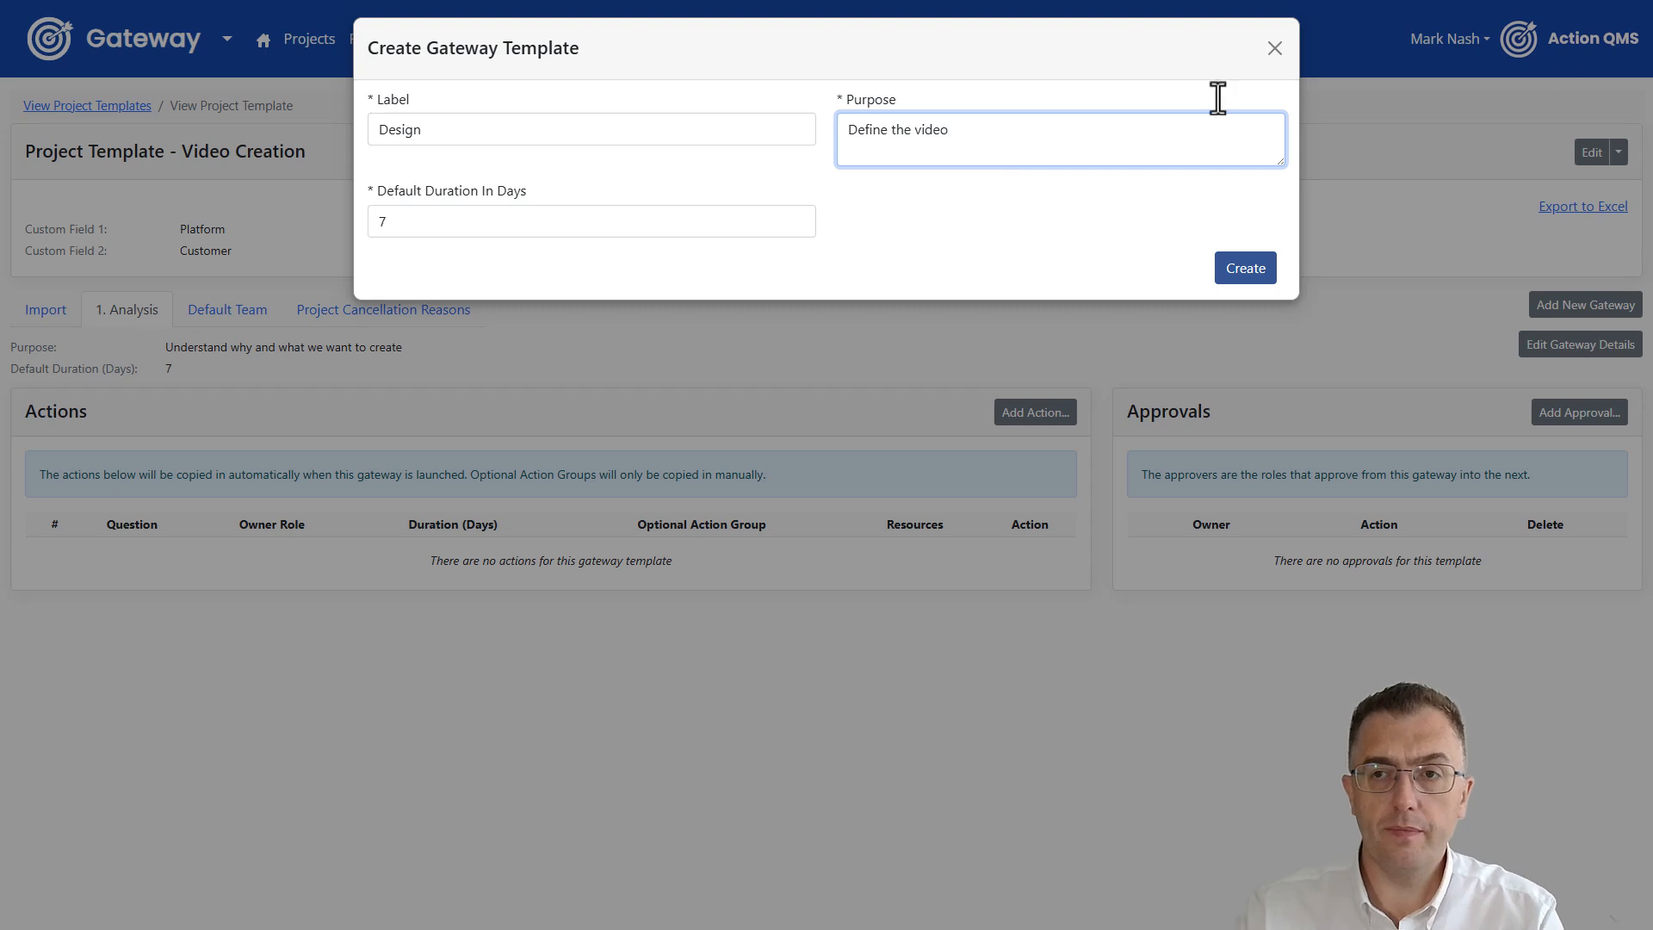
left_click(1240, 274)
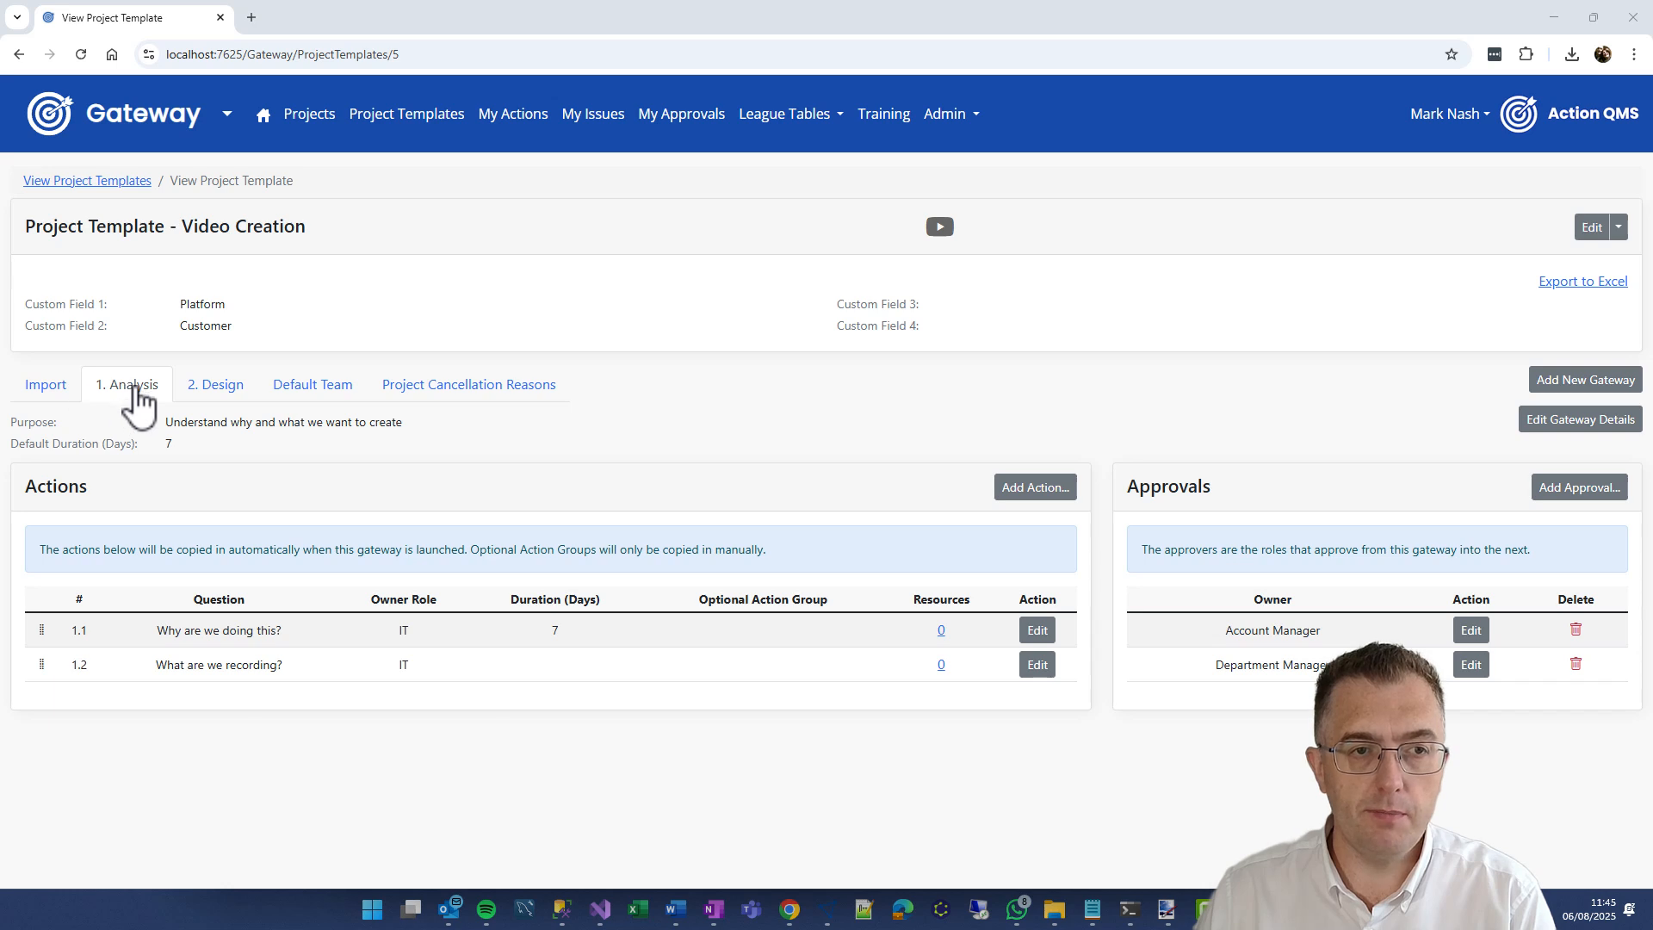
Start a new action in the Analysis gateway with the question "Where are we filming?" and the owner role IT.
left_click(1038, 489)
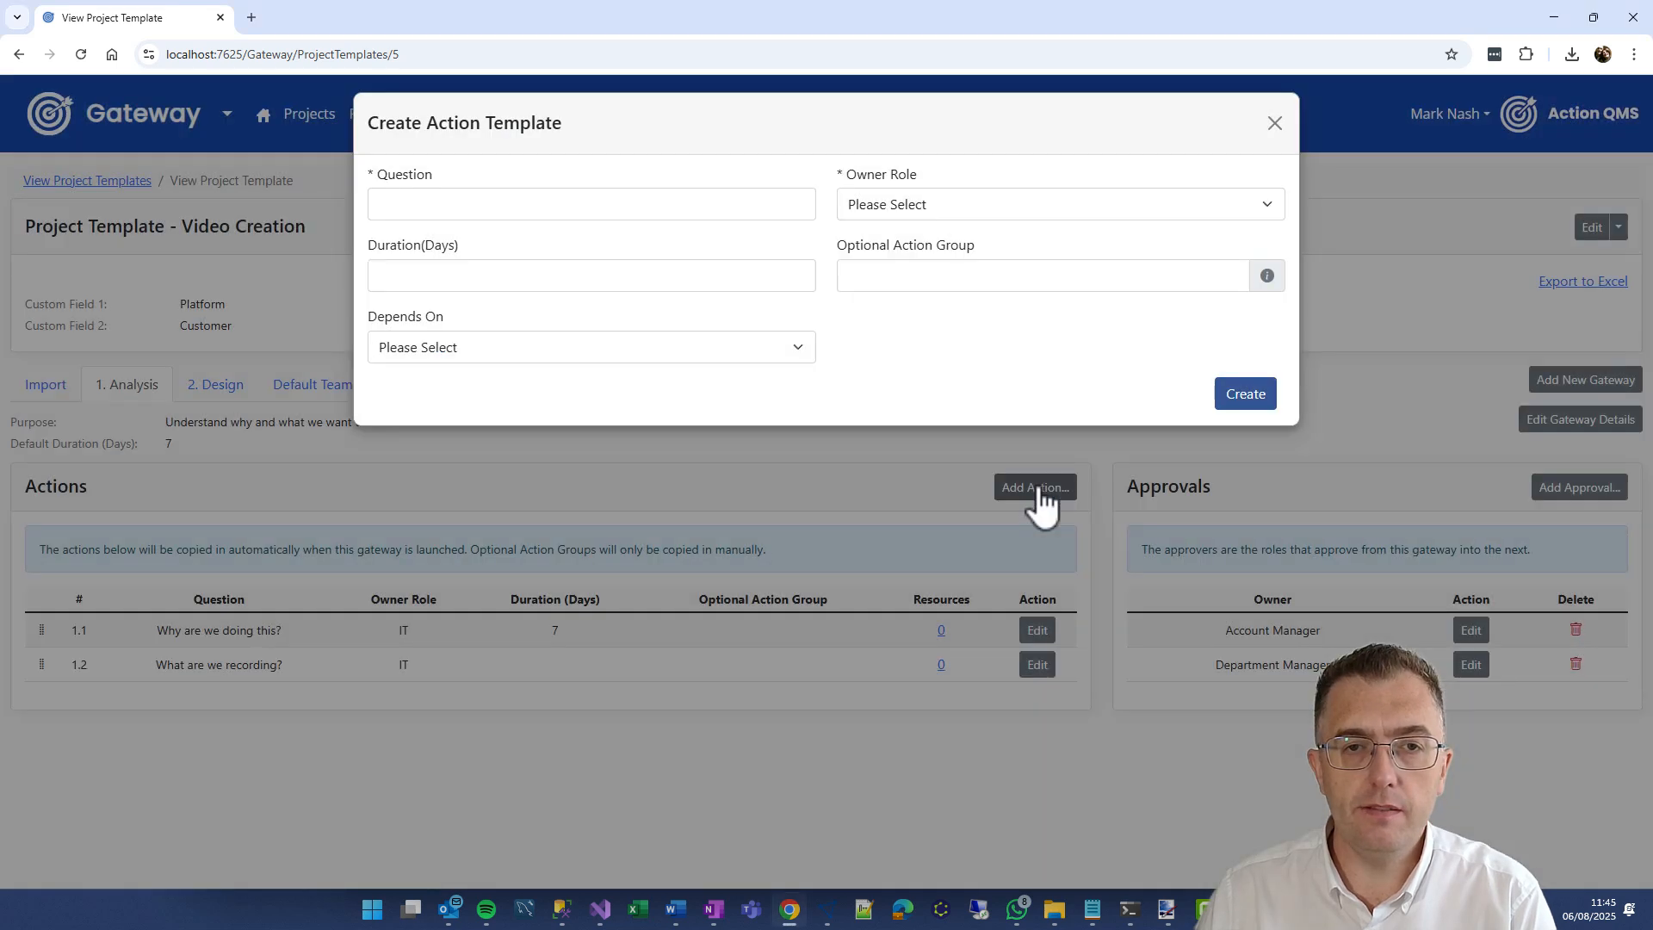
left_click(487, 201)
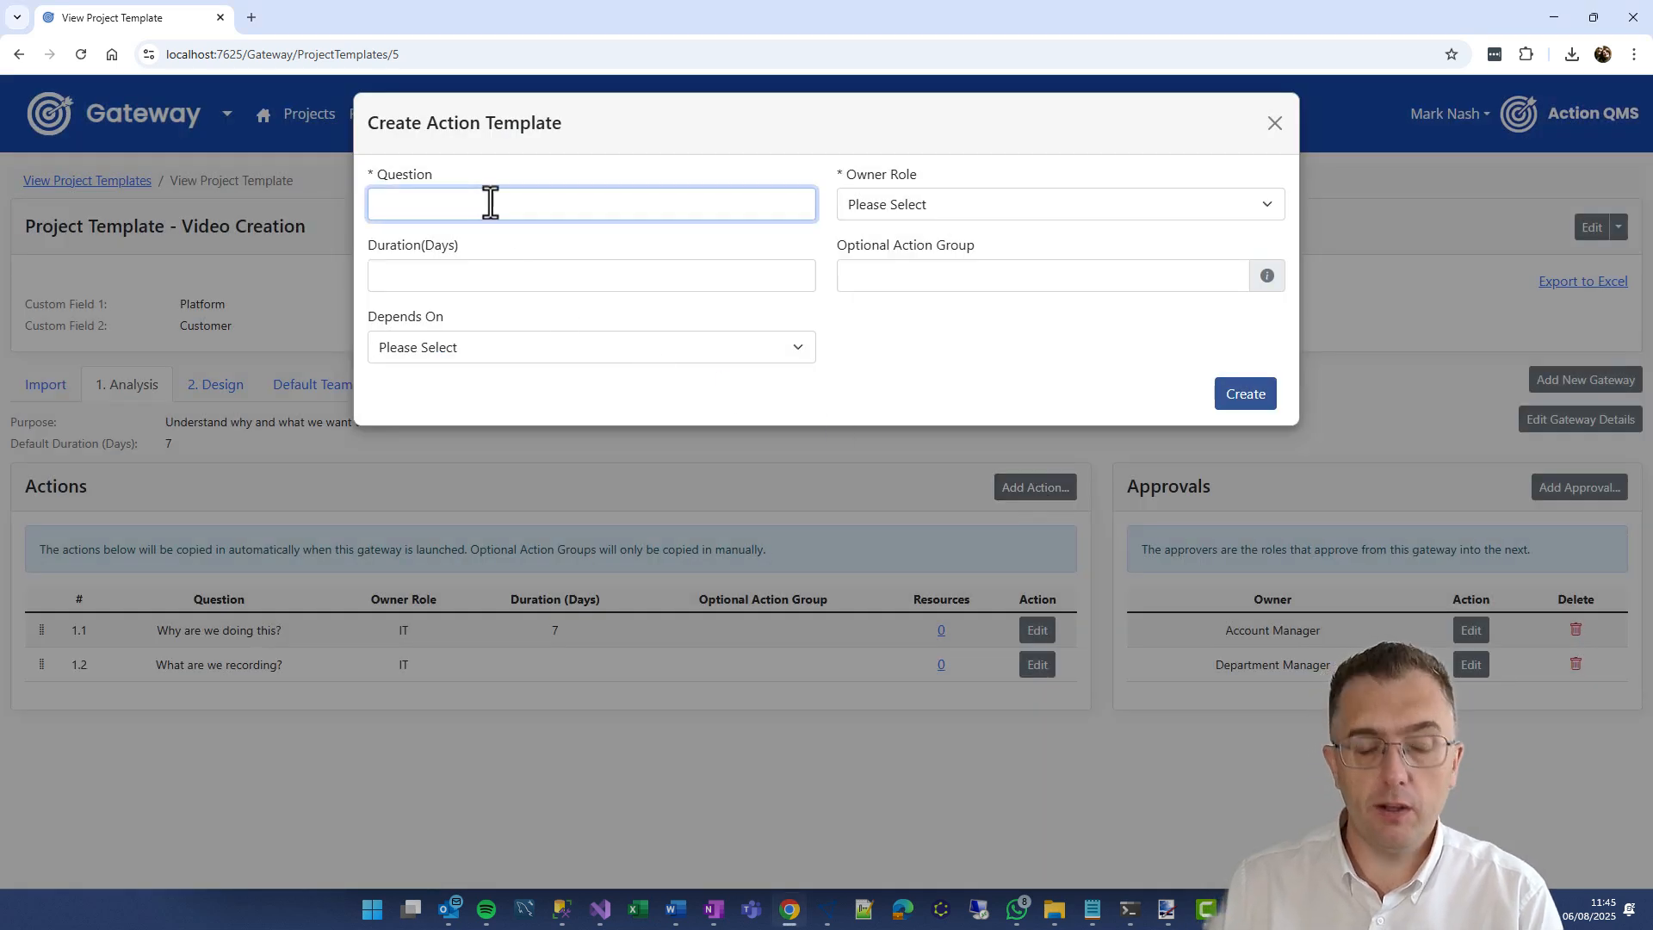
type("Where are we")
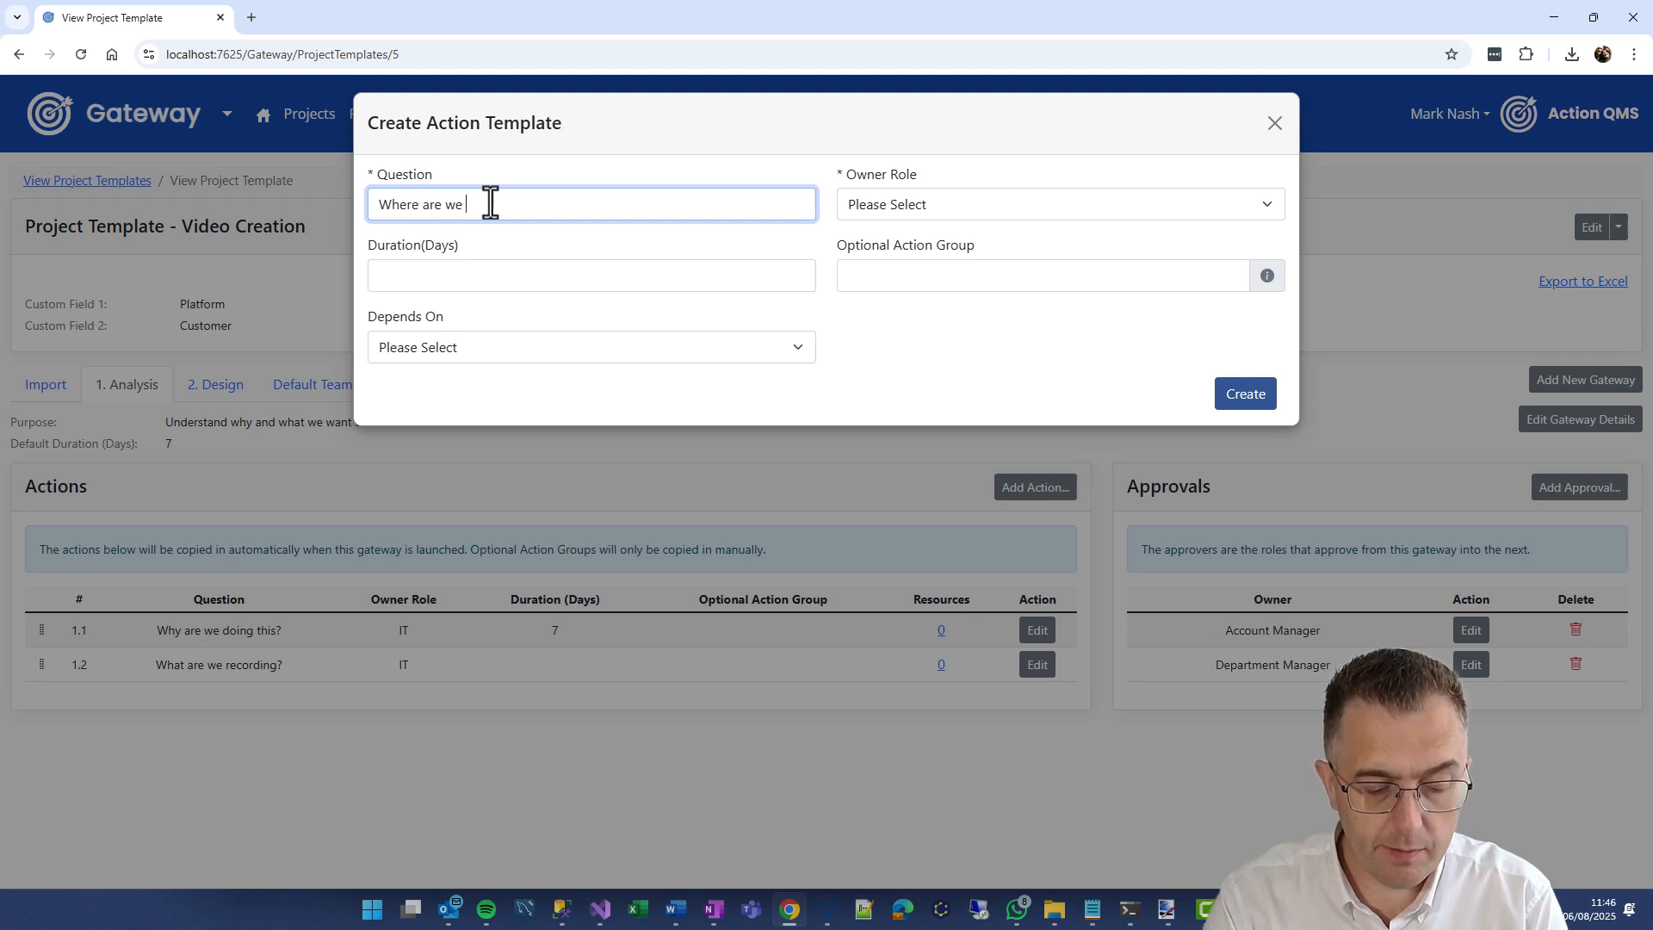
type(" filing")
key("BackSpace")
key("BackSpace")
key("BackSpace")
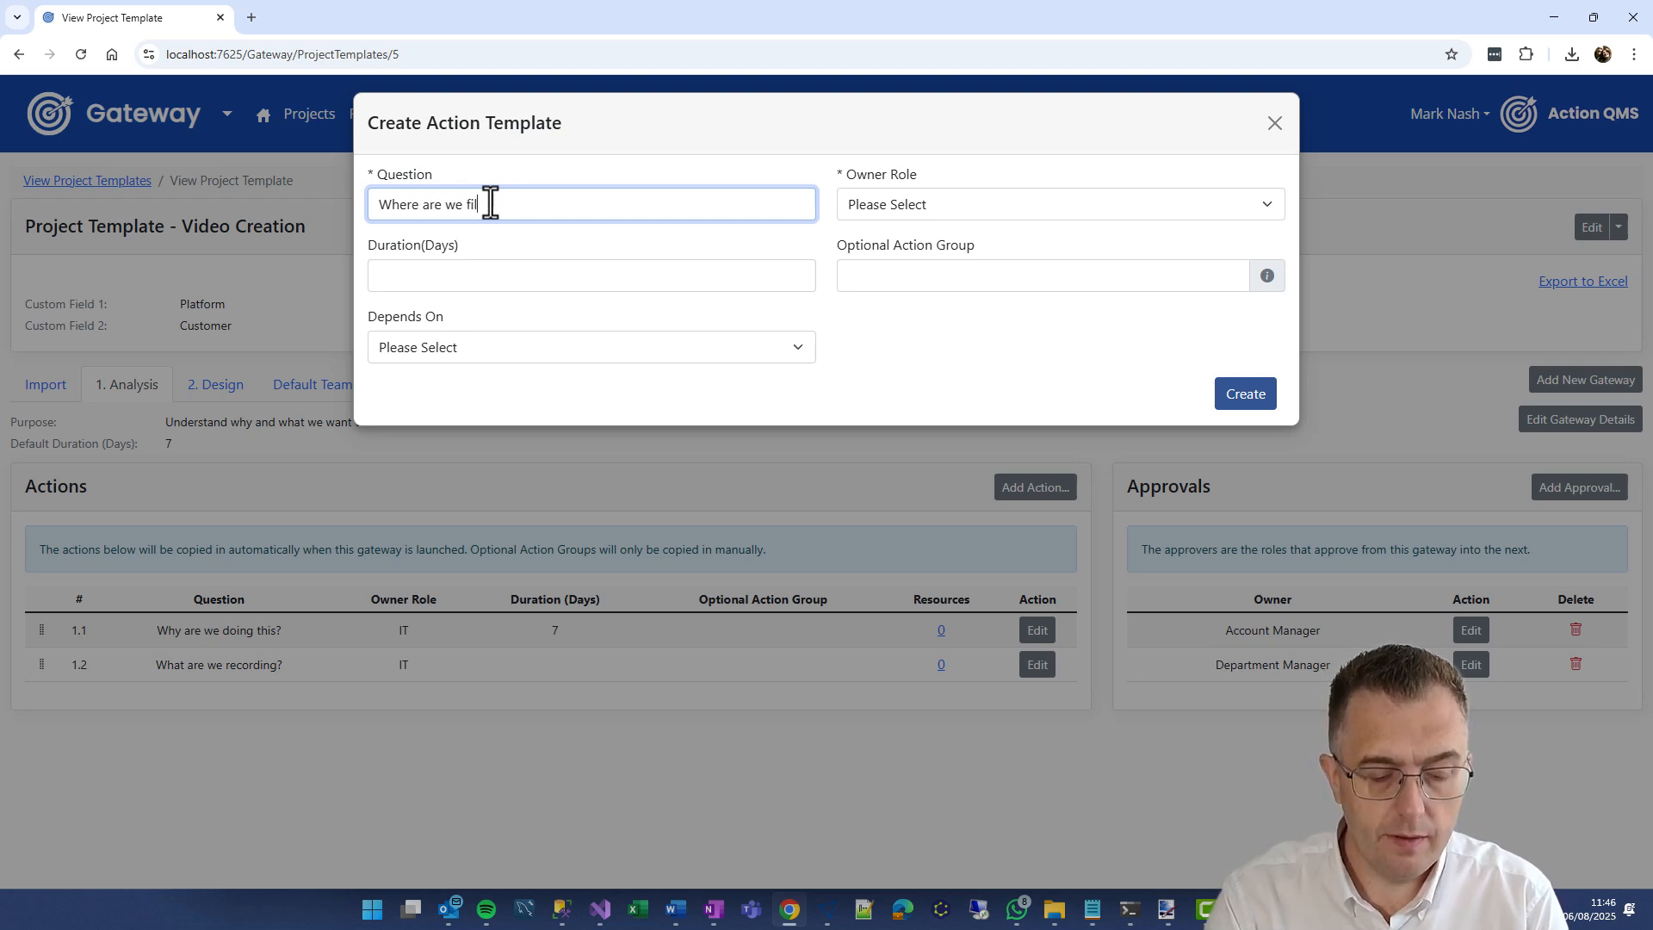
type("ming?")
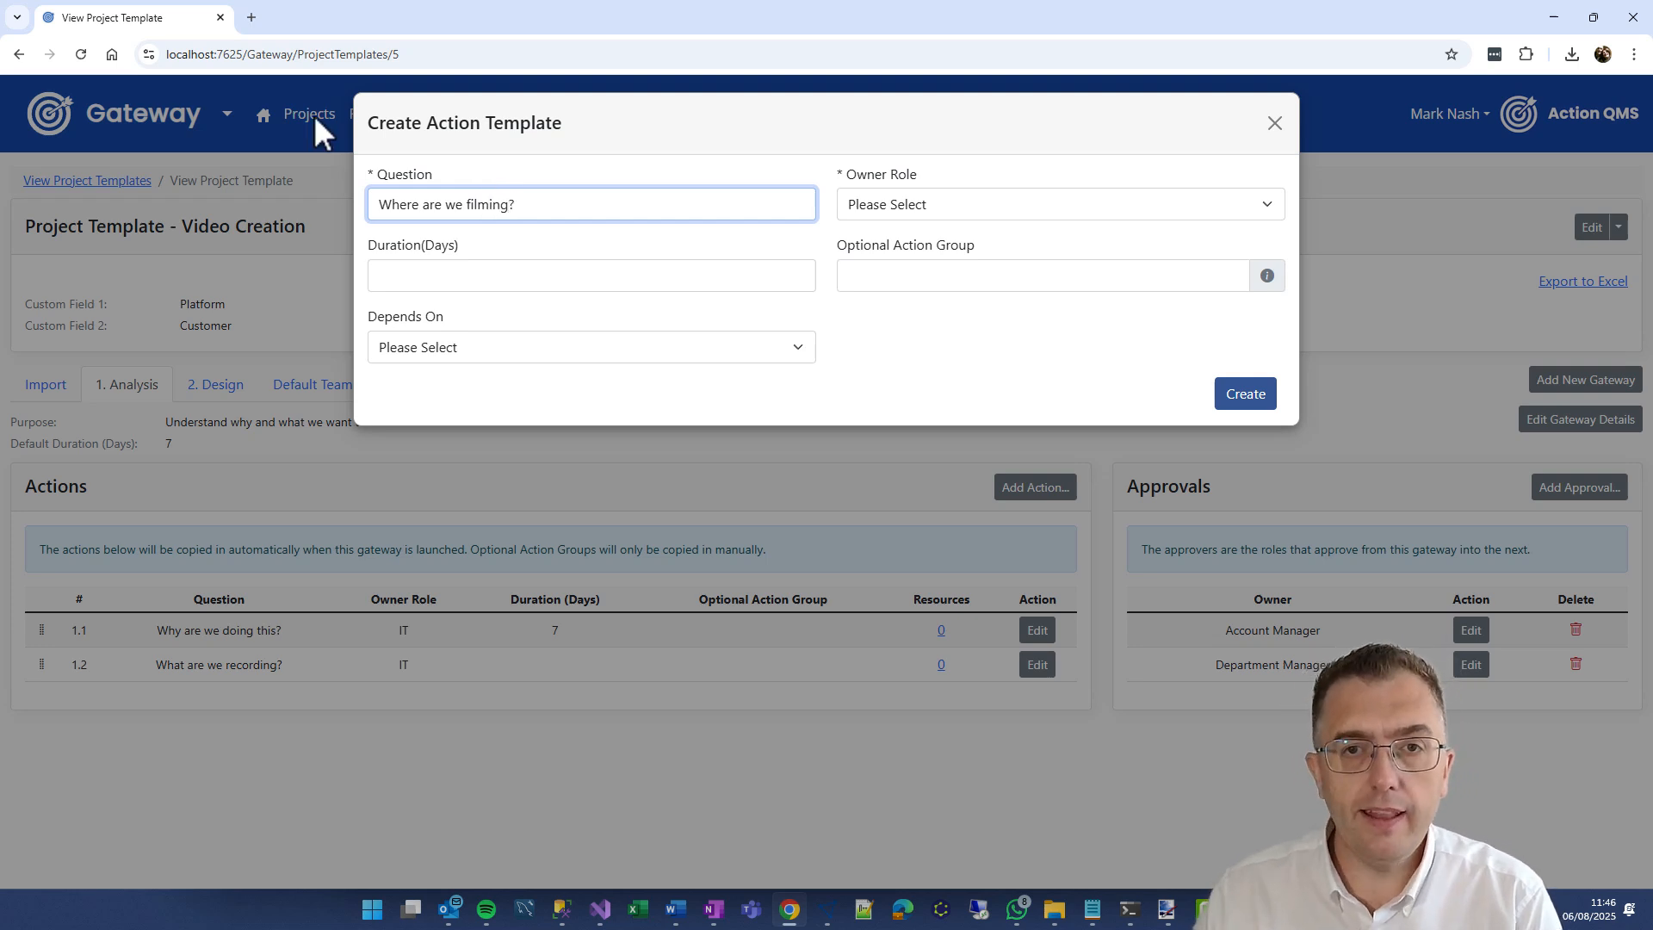
left_click(1038, 209)
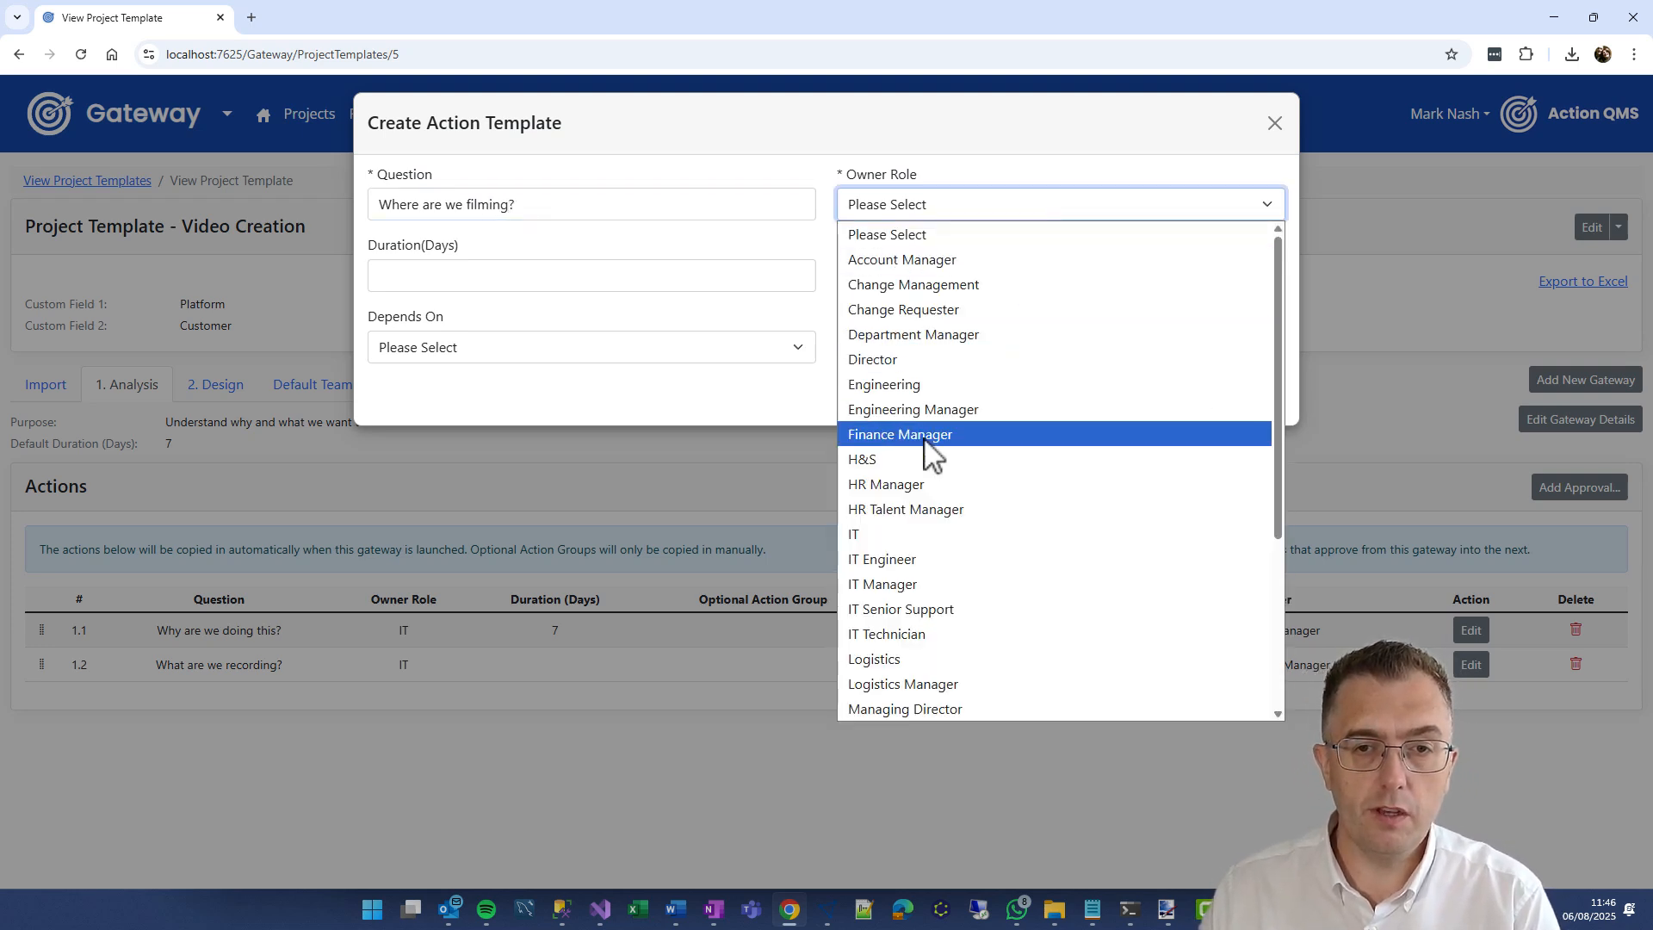
left_click(889, 534)
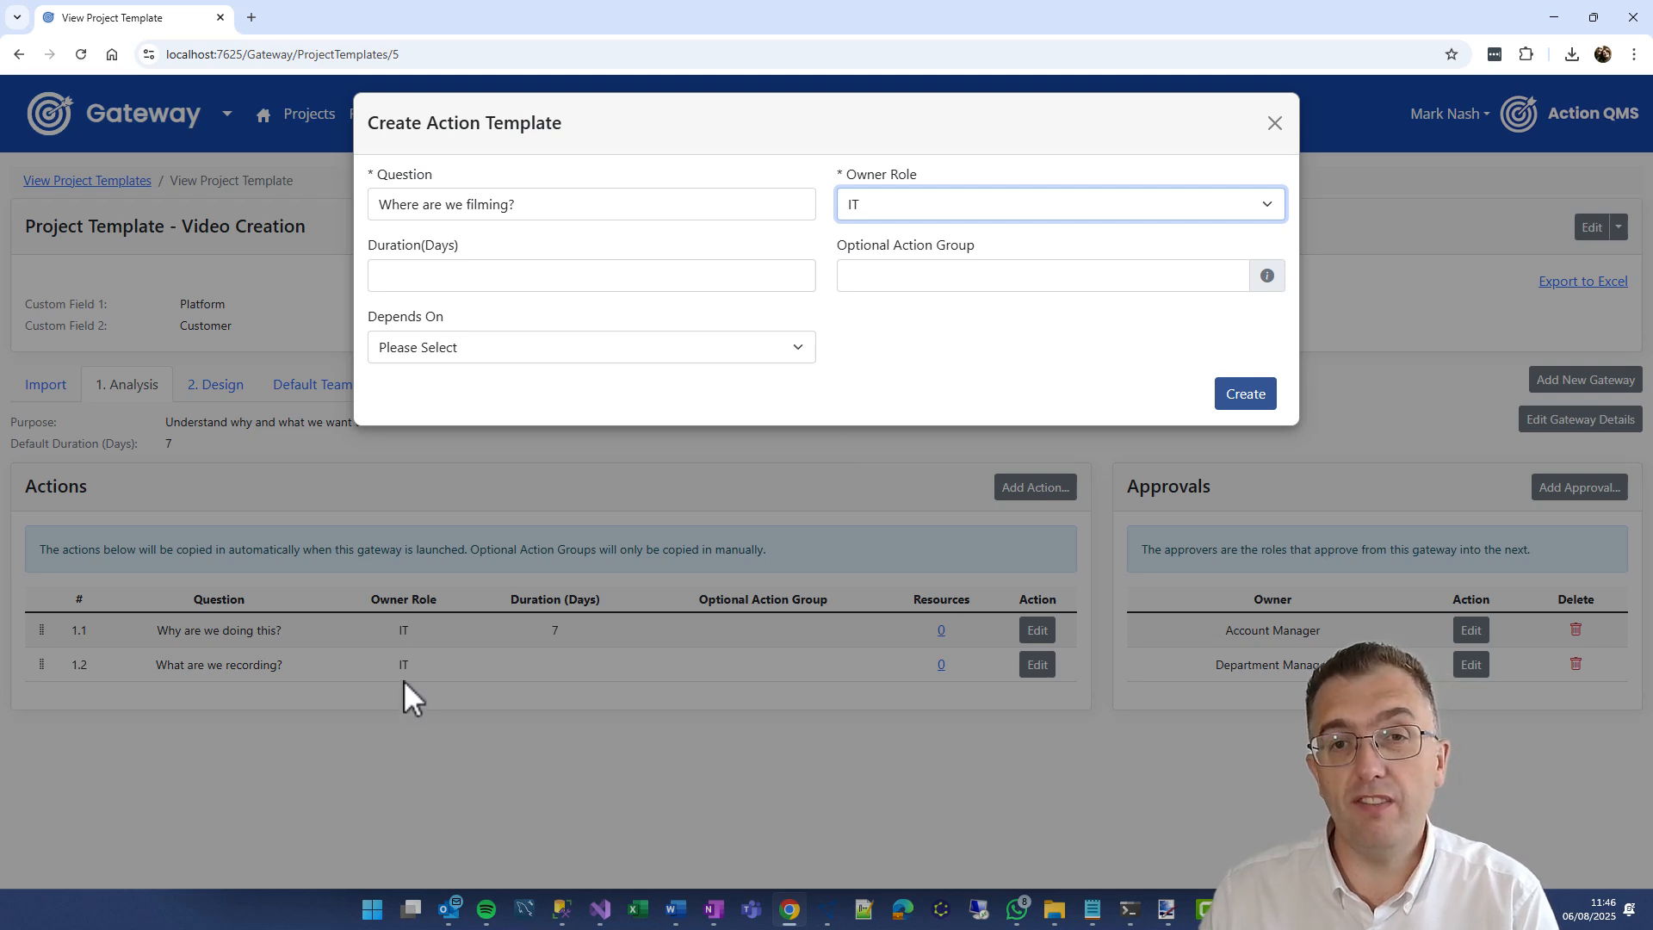
Put the action in the optional action group "Hire a film crew", make it depend on "What are we recording?", and create it.
left_click(431, 272)
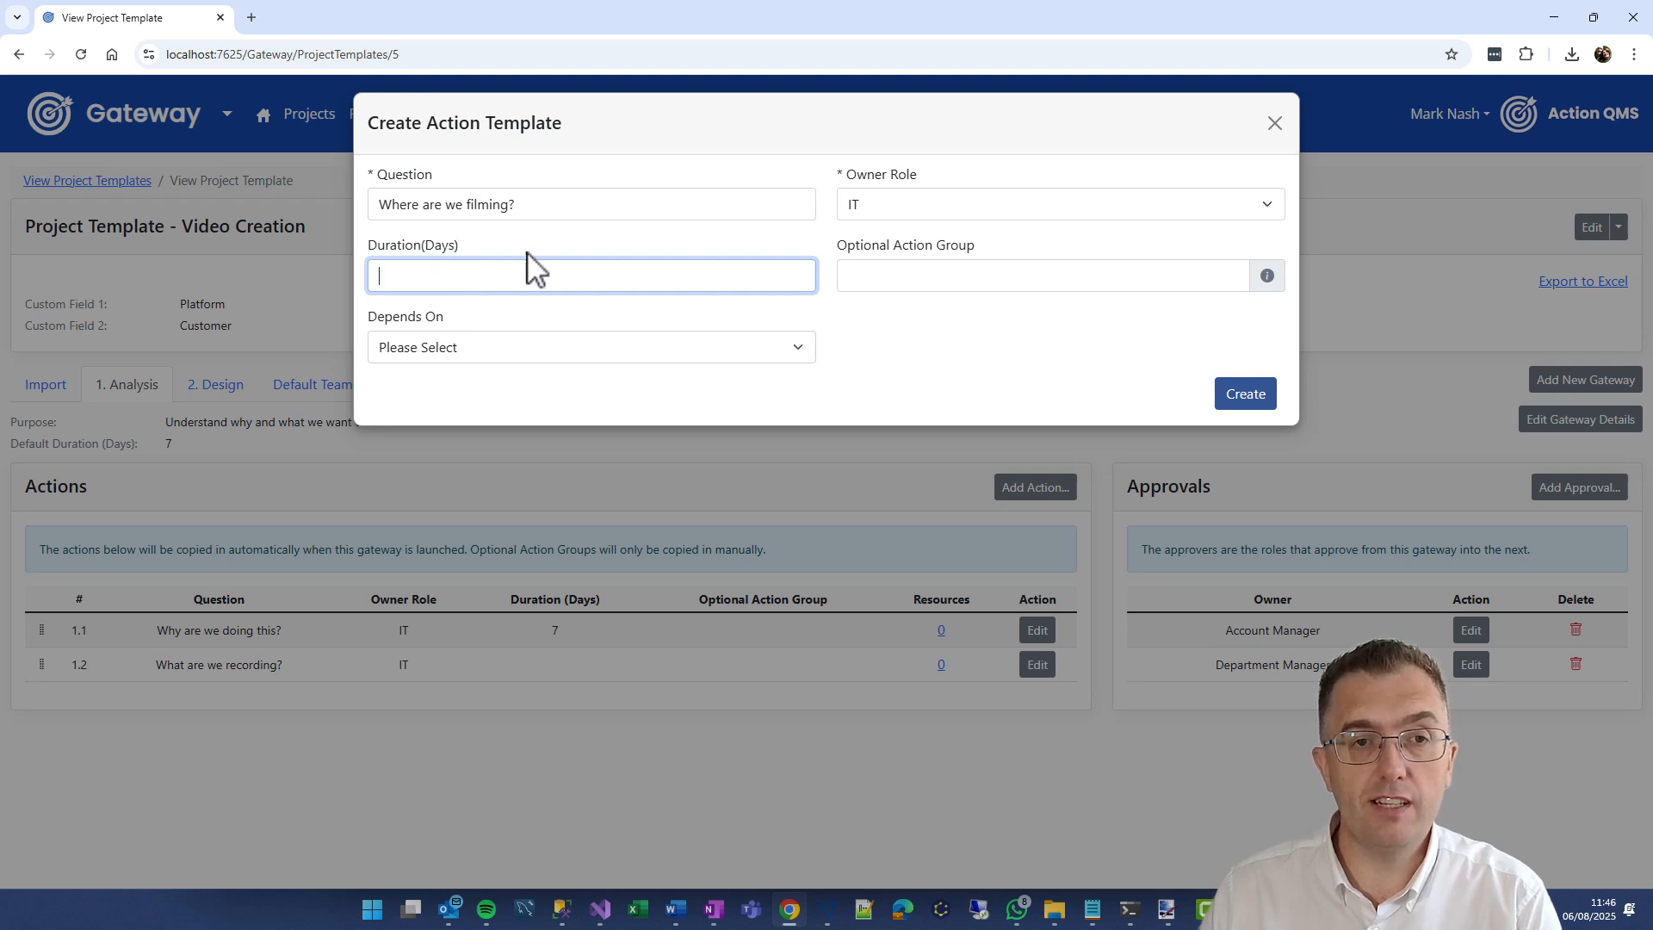
left_click(947, 277)
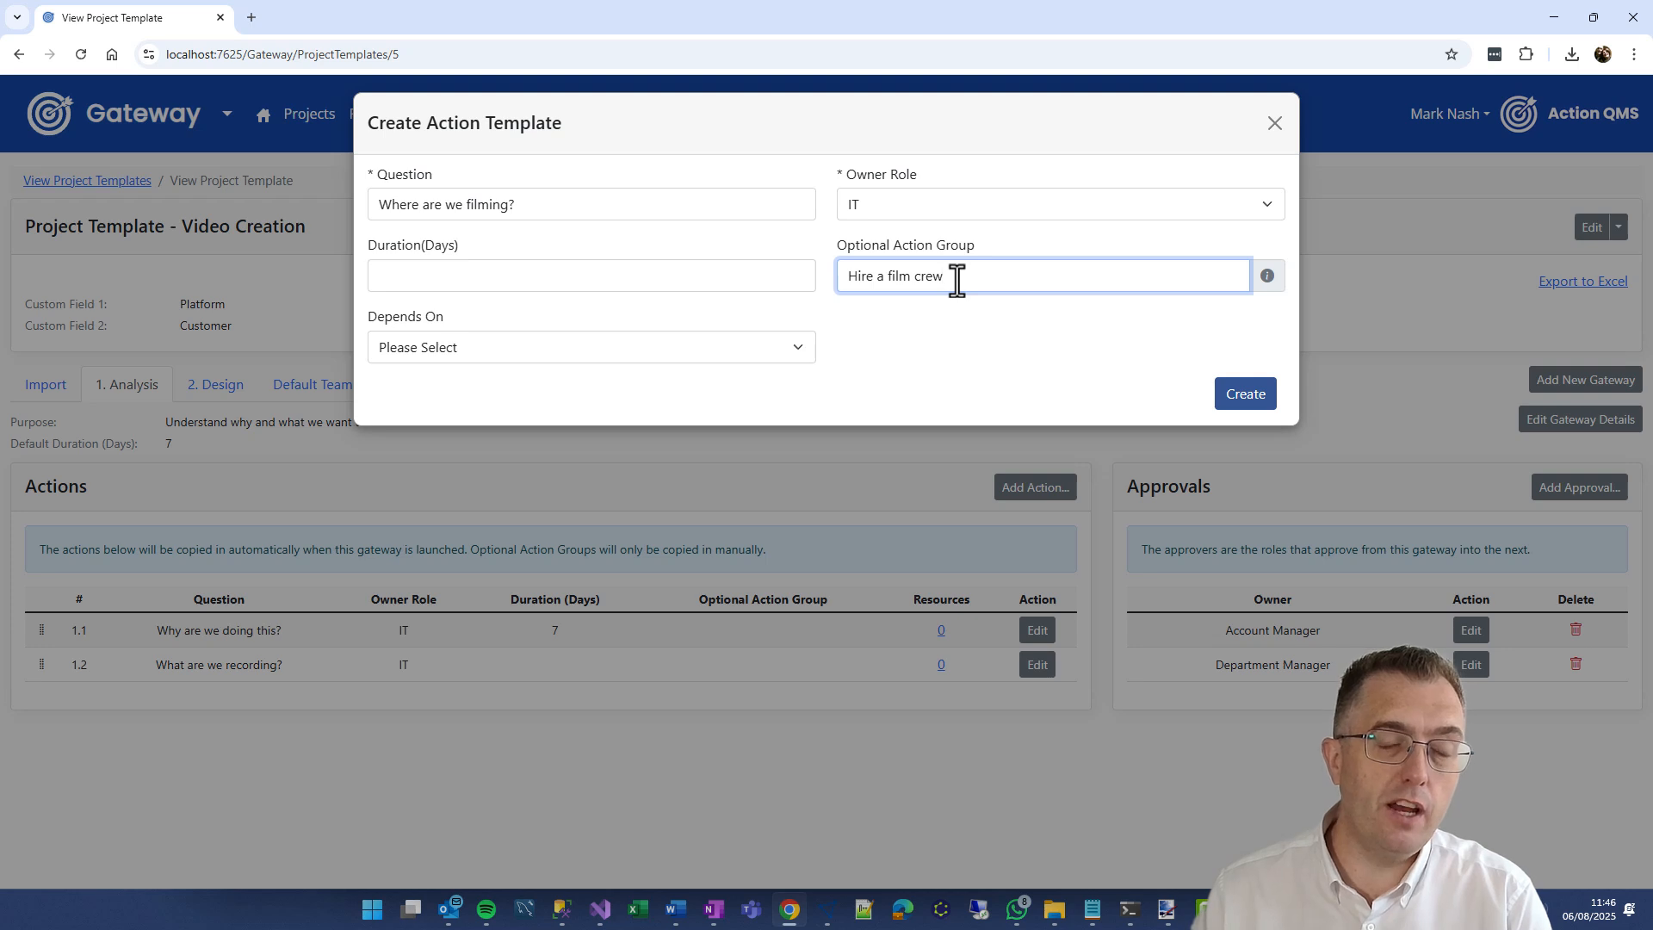
left_click(802, 352)
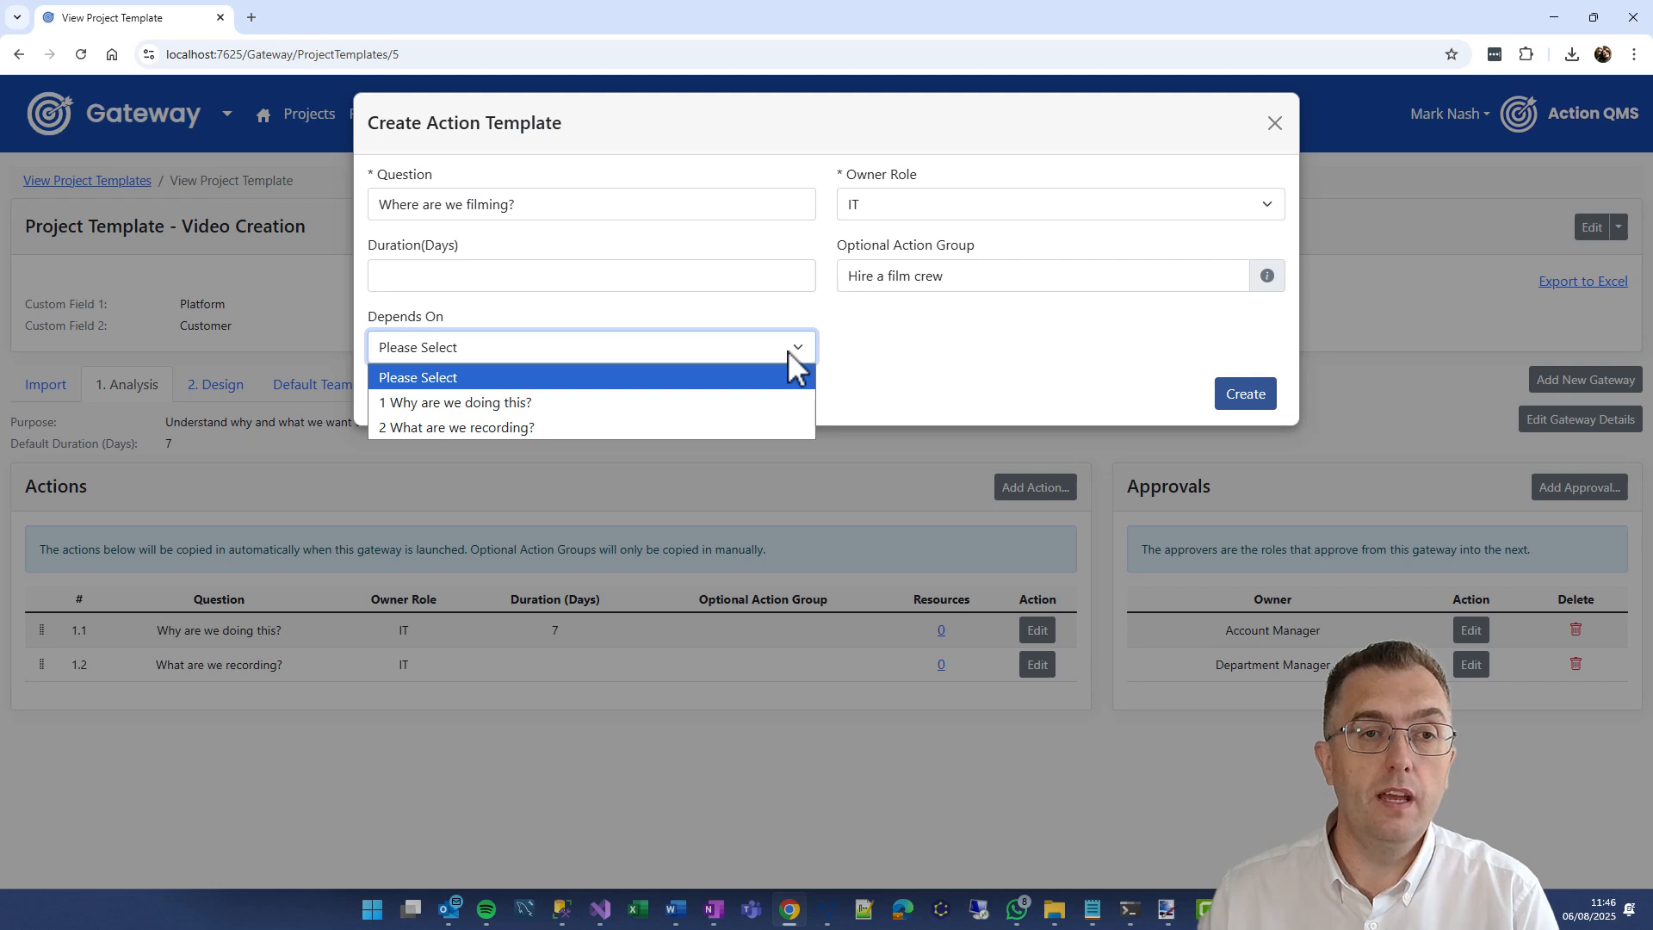
left_click(415, 430)
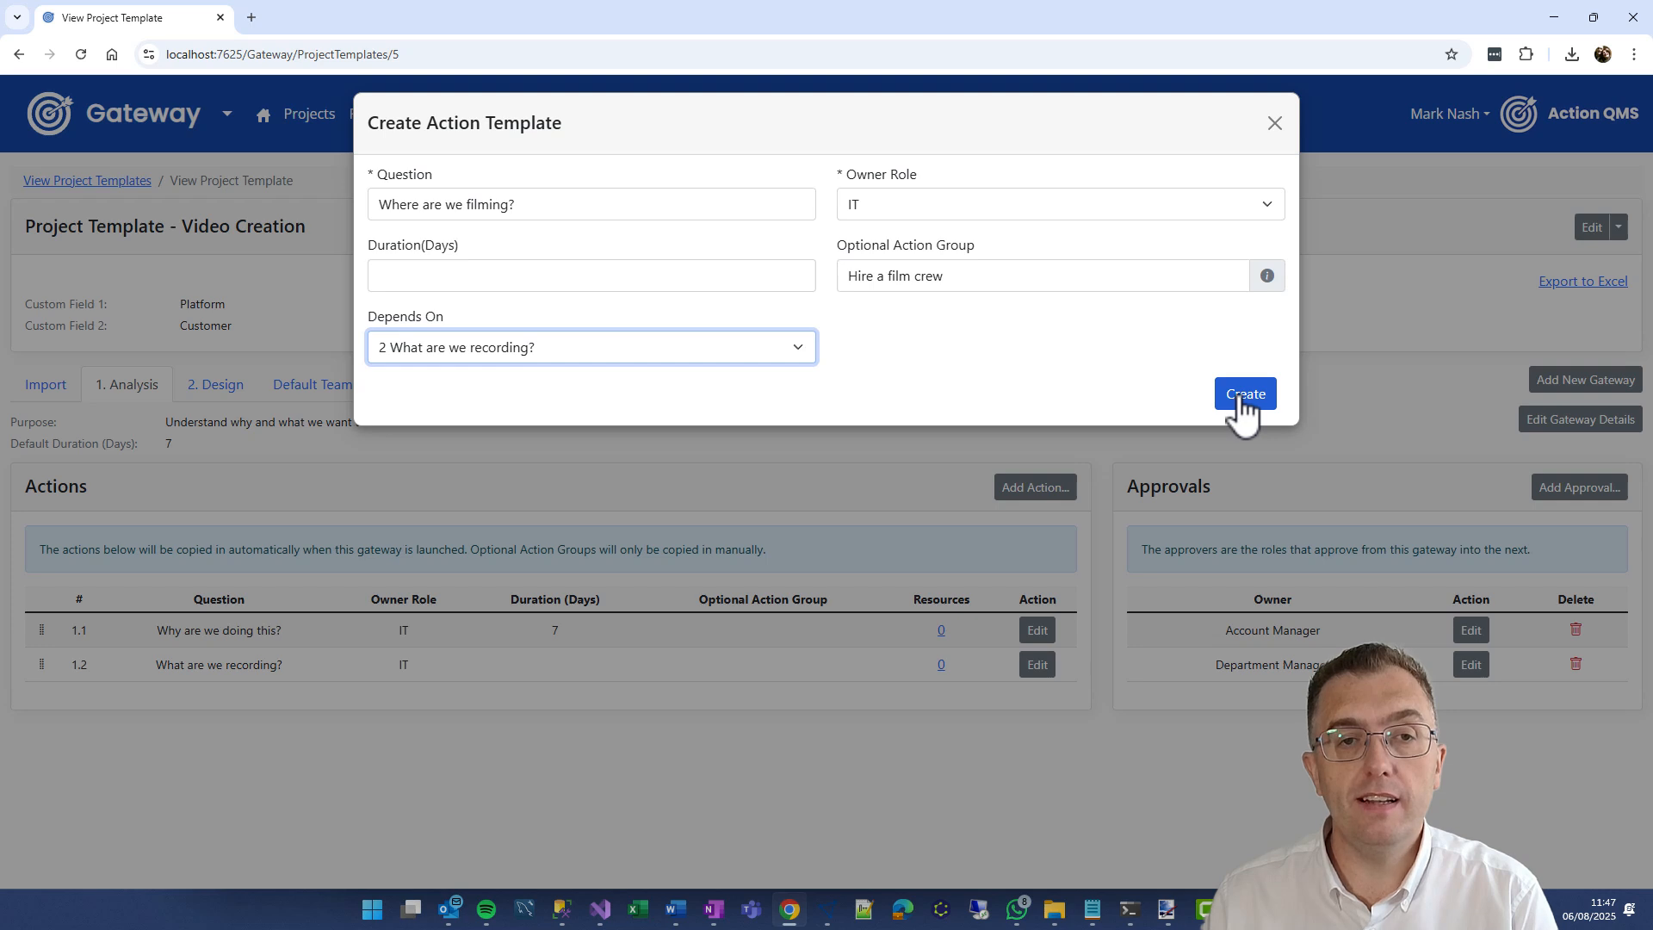
left_click(804, 351)
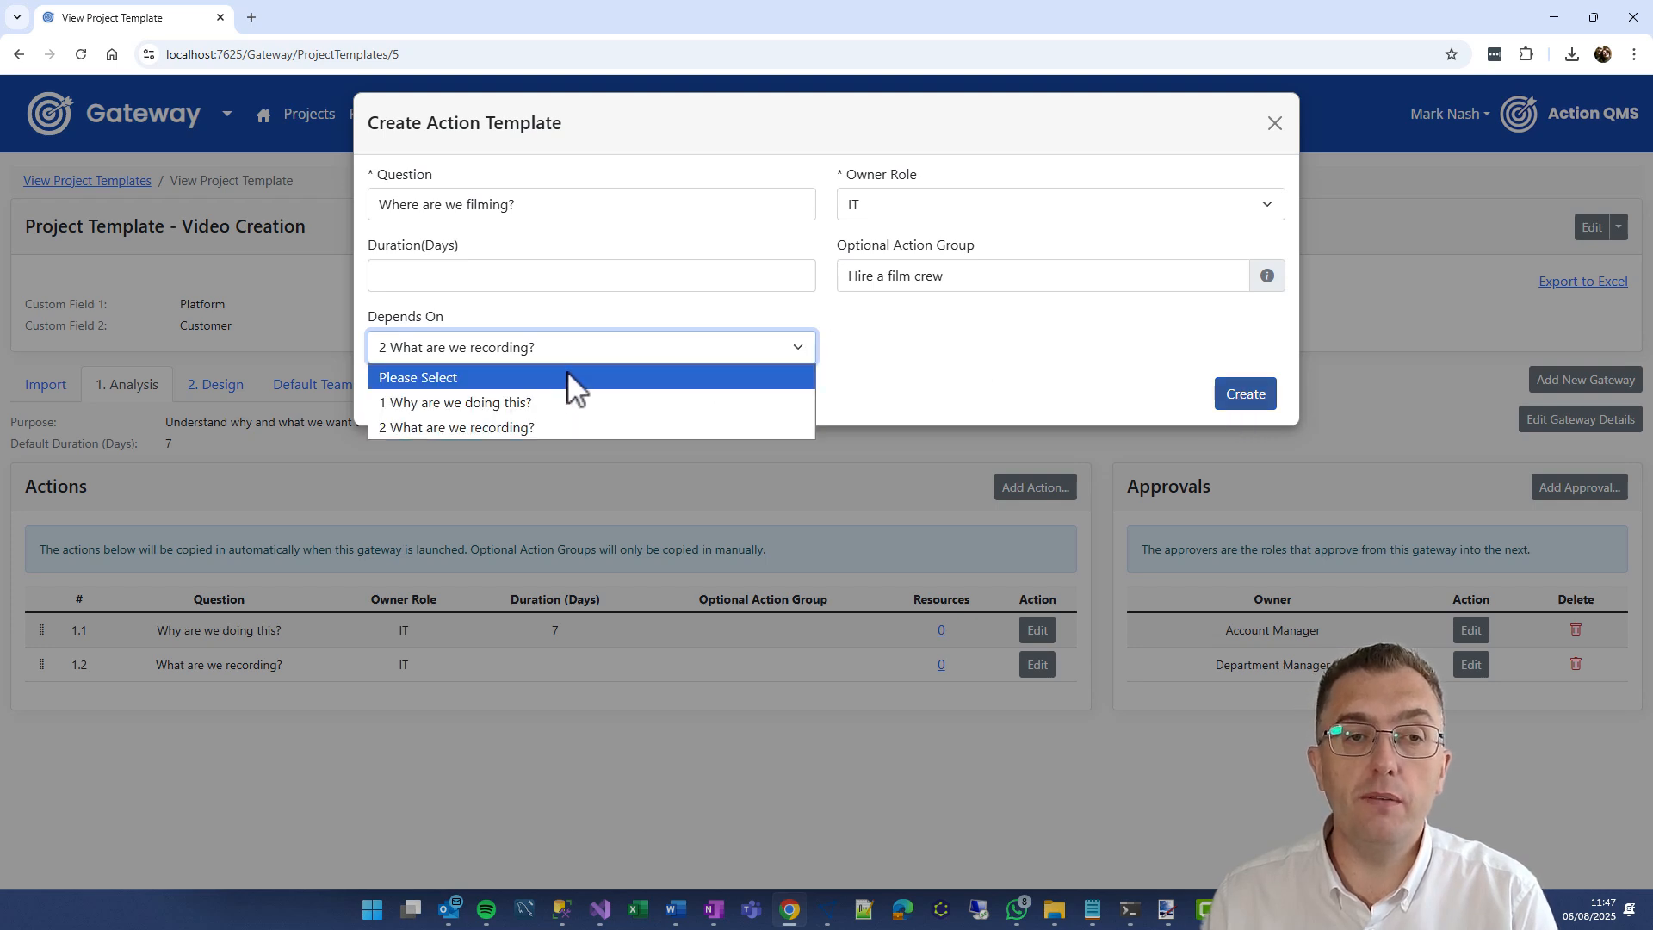
left_click(526, 426)
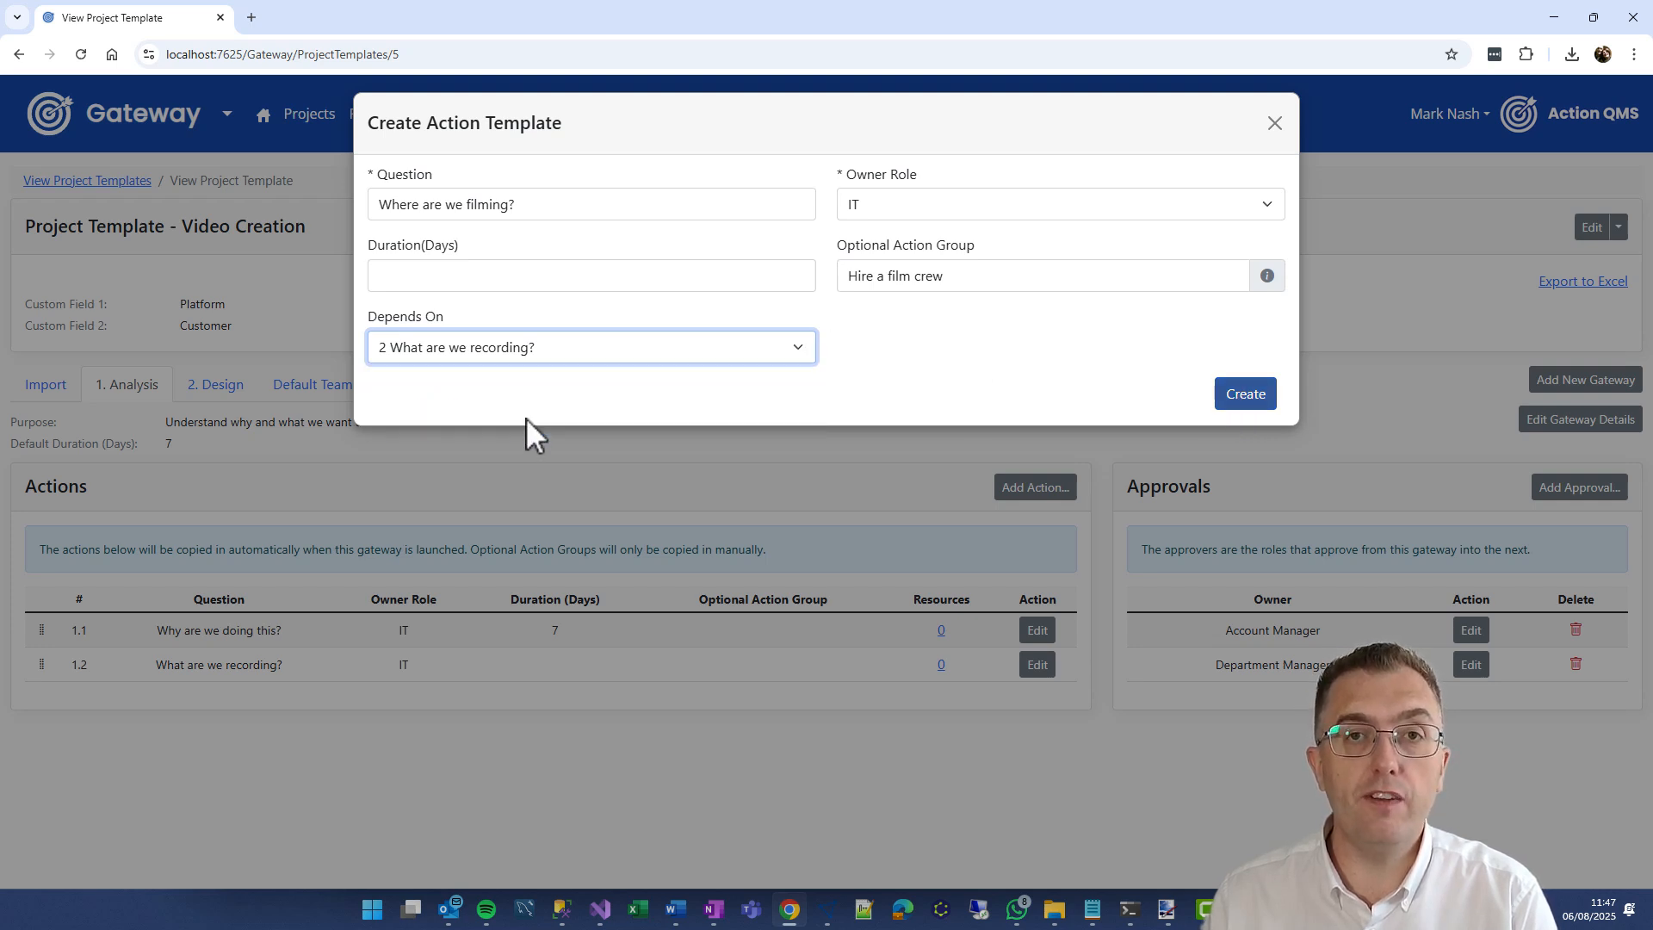
left_click(1251, 412)
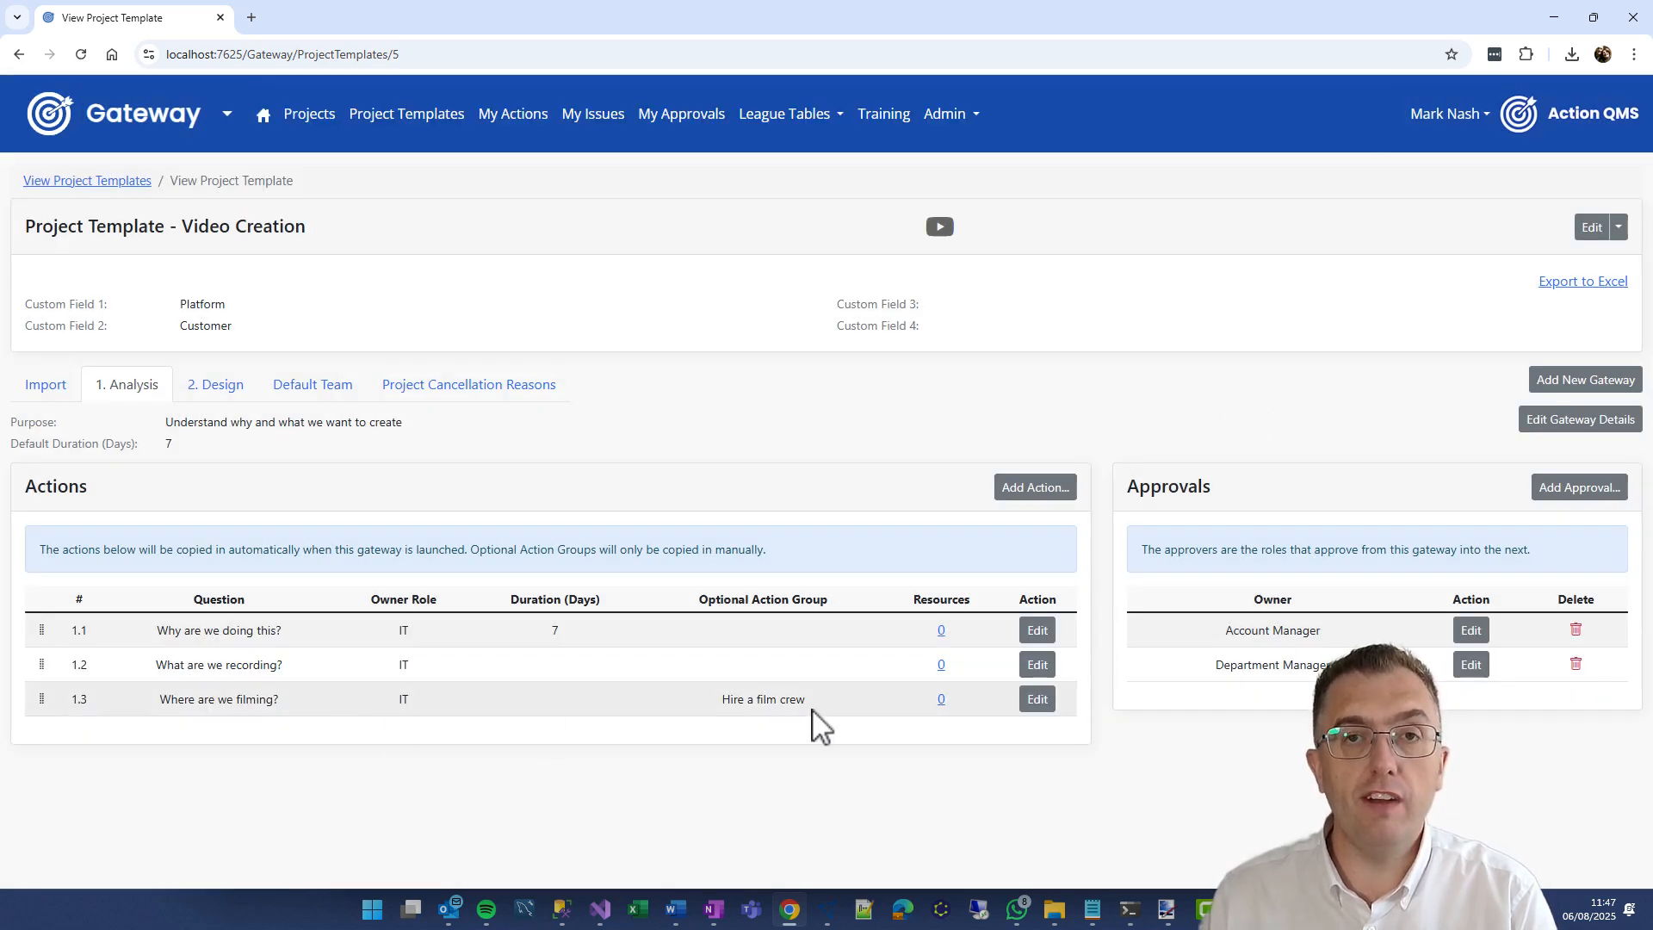
Look over the file and URL options for managing resources of the "Where are we filming?" action.
left_click(942, 700)
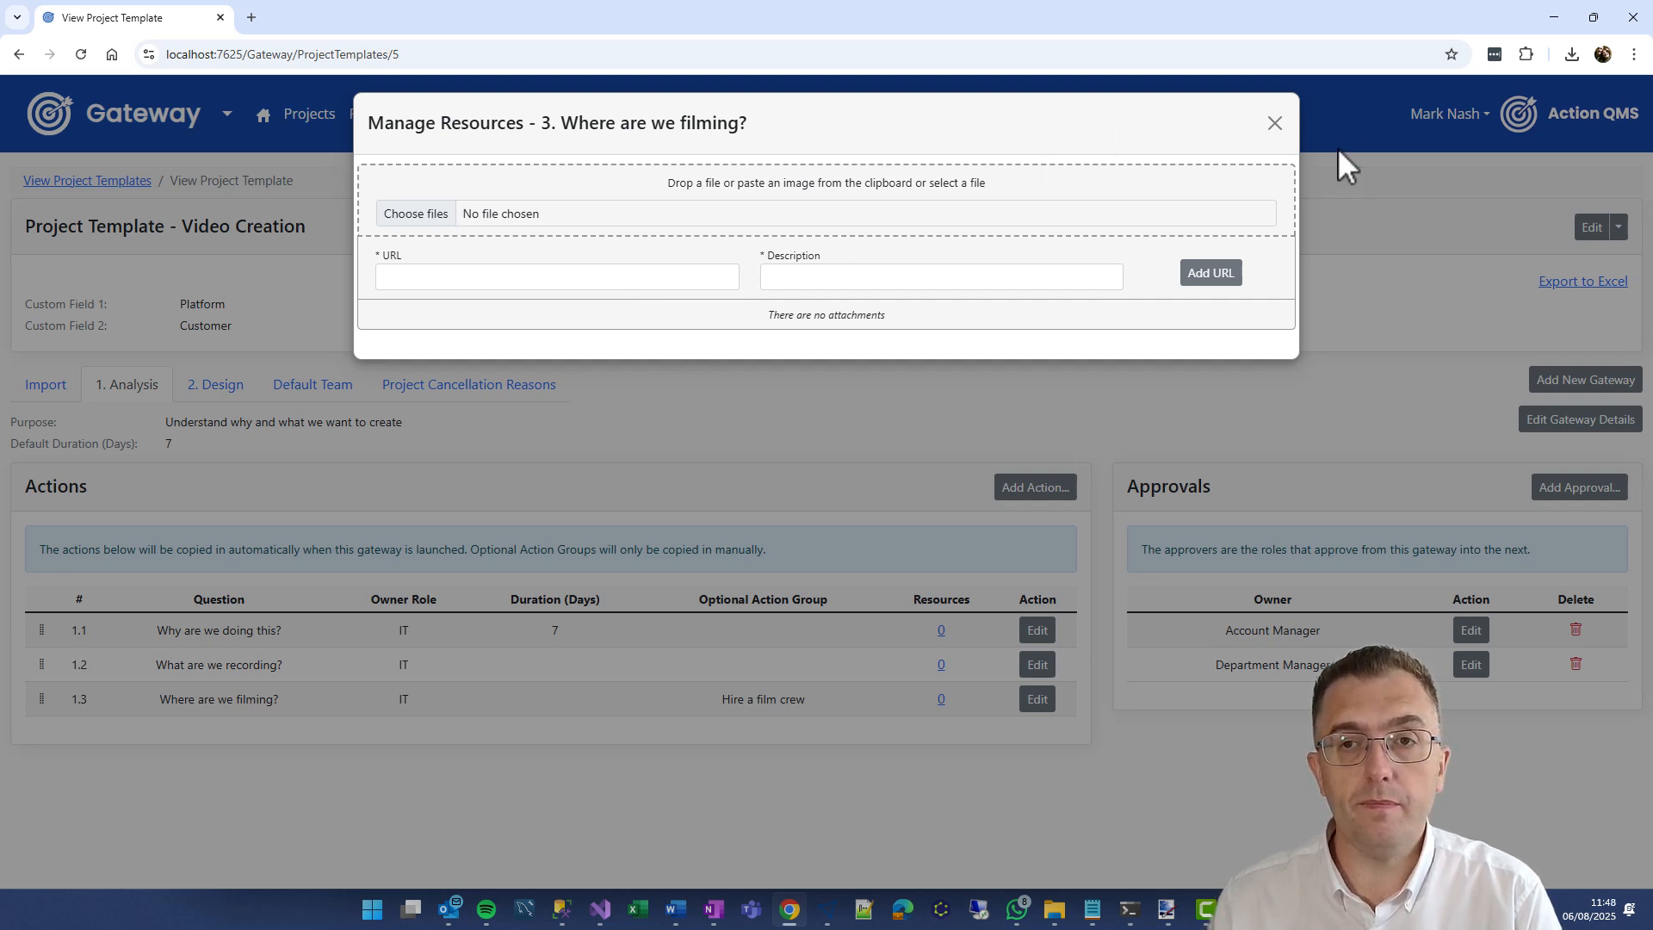
left_click(1268, 121)
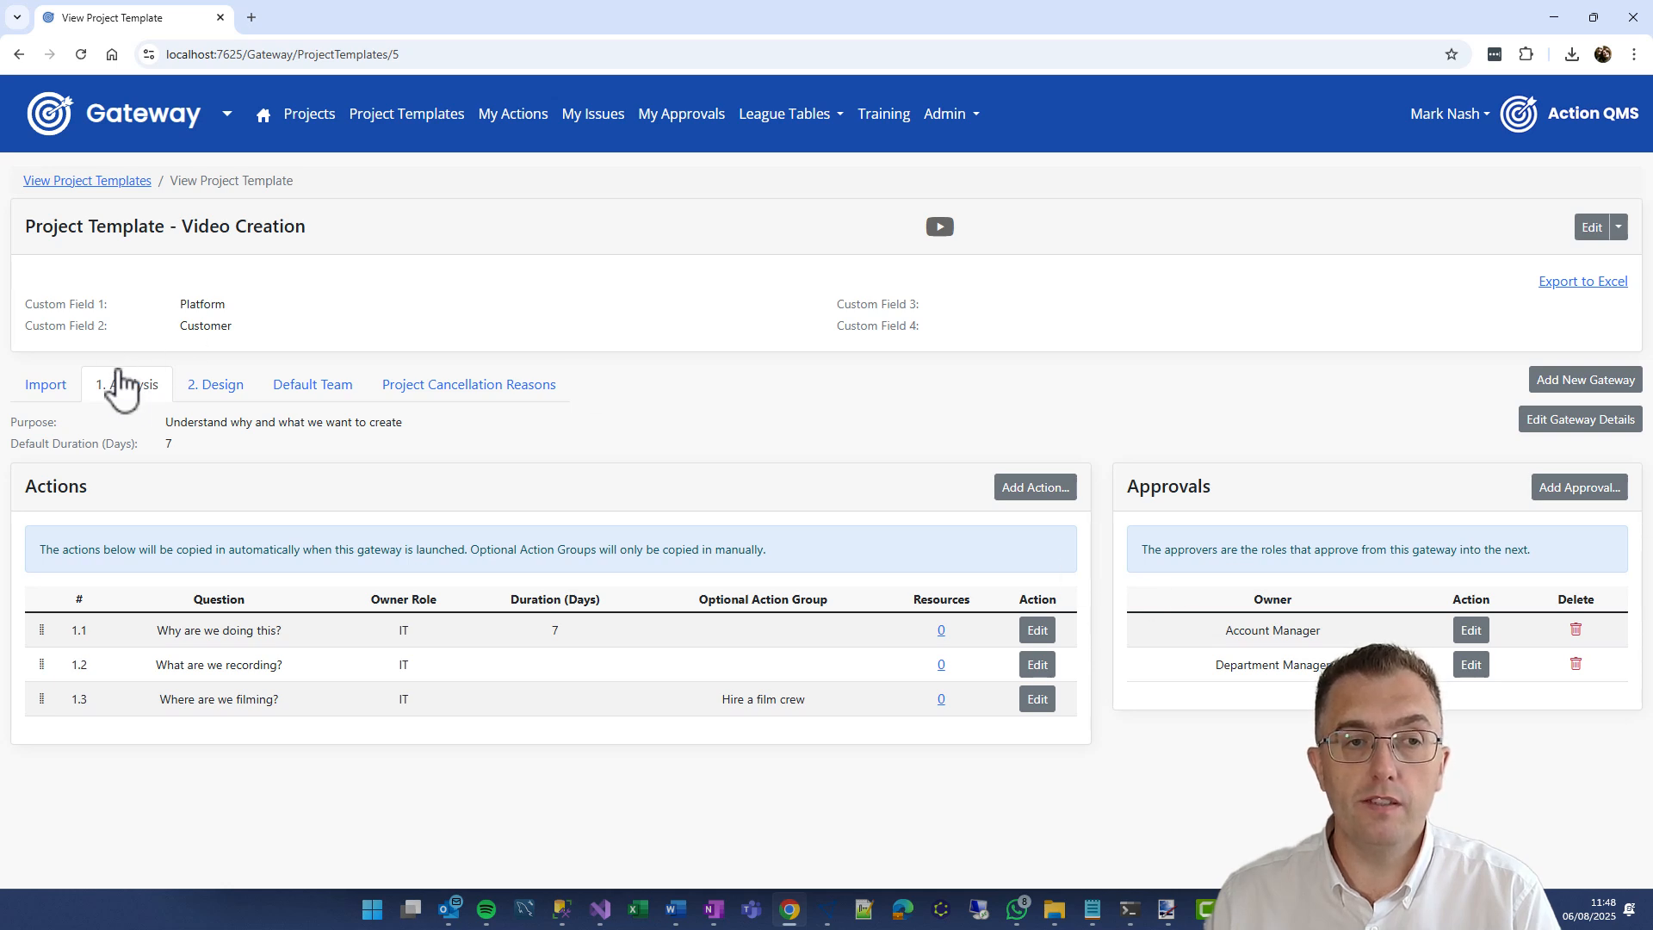
Add an approval with the owner role Account Manager to the Design gateway.
left_click(205, 415)
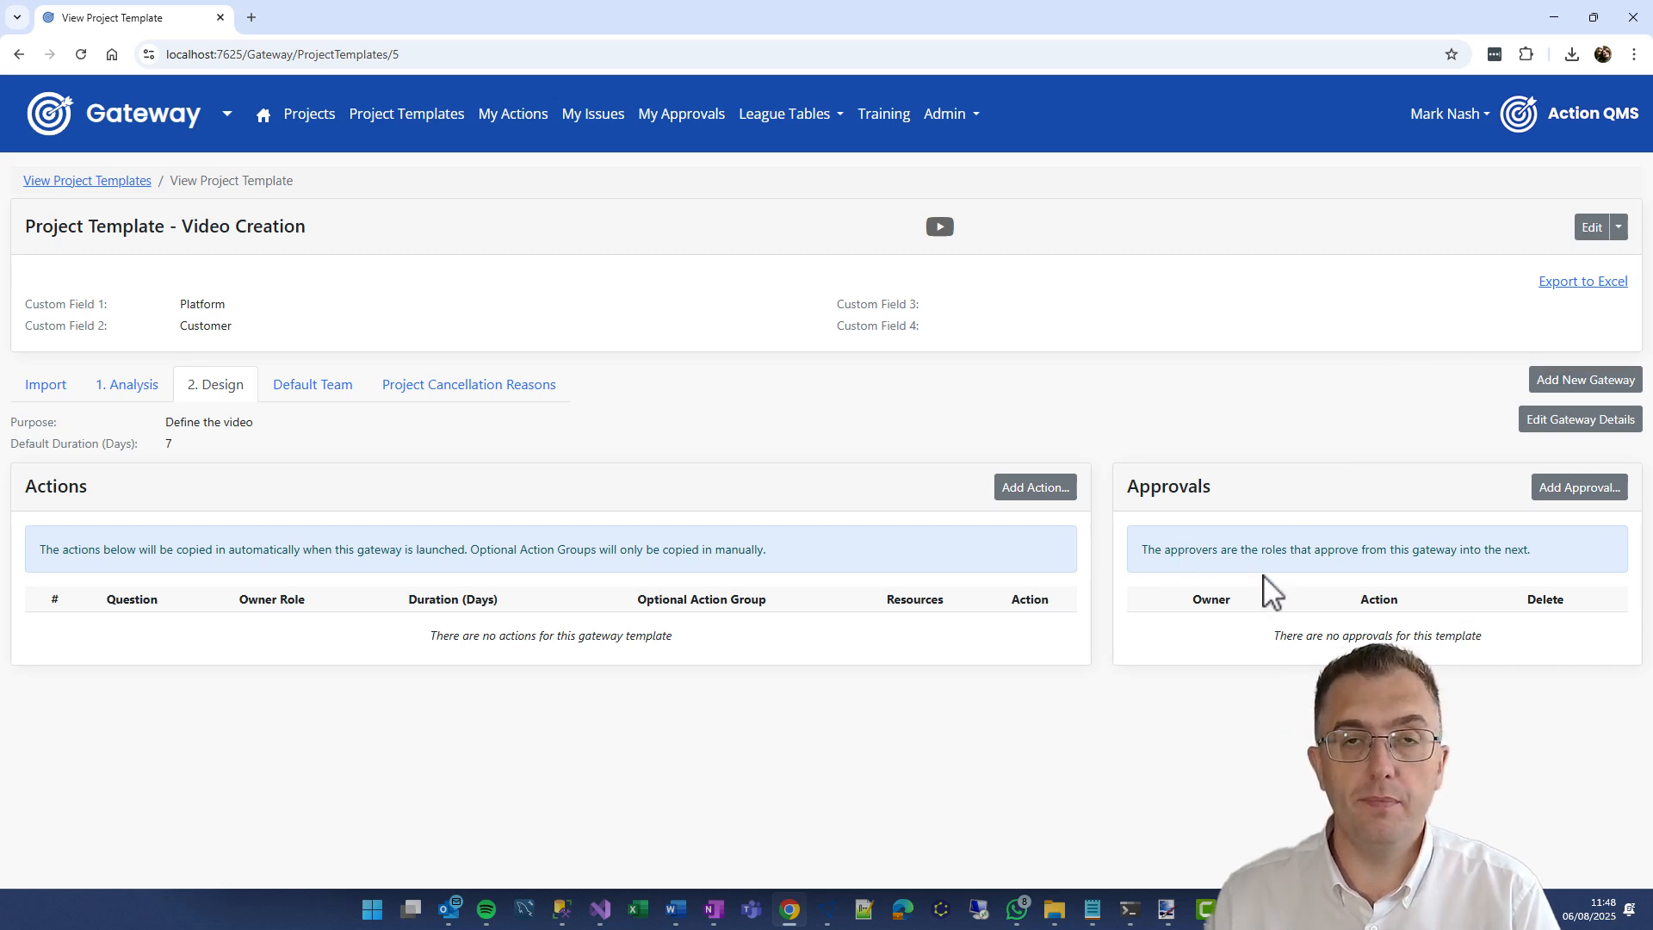
left_click(1584, 489)
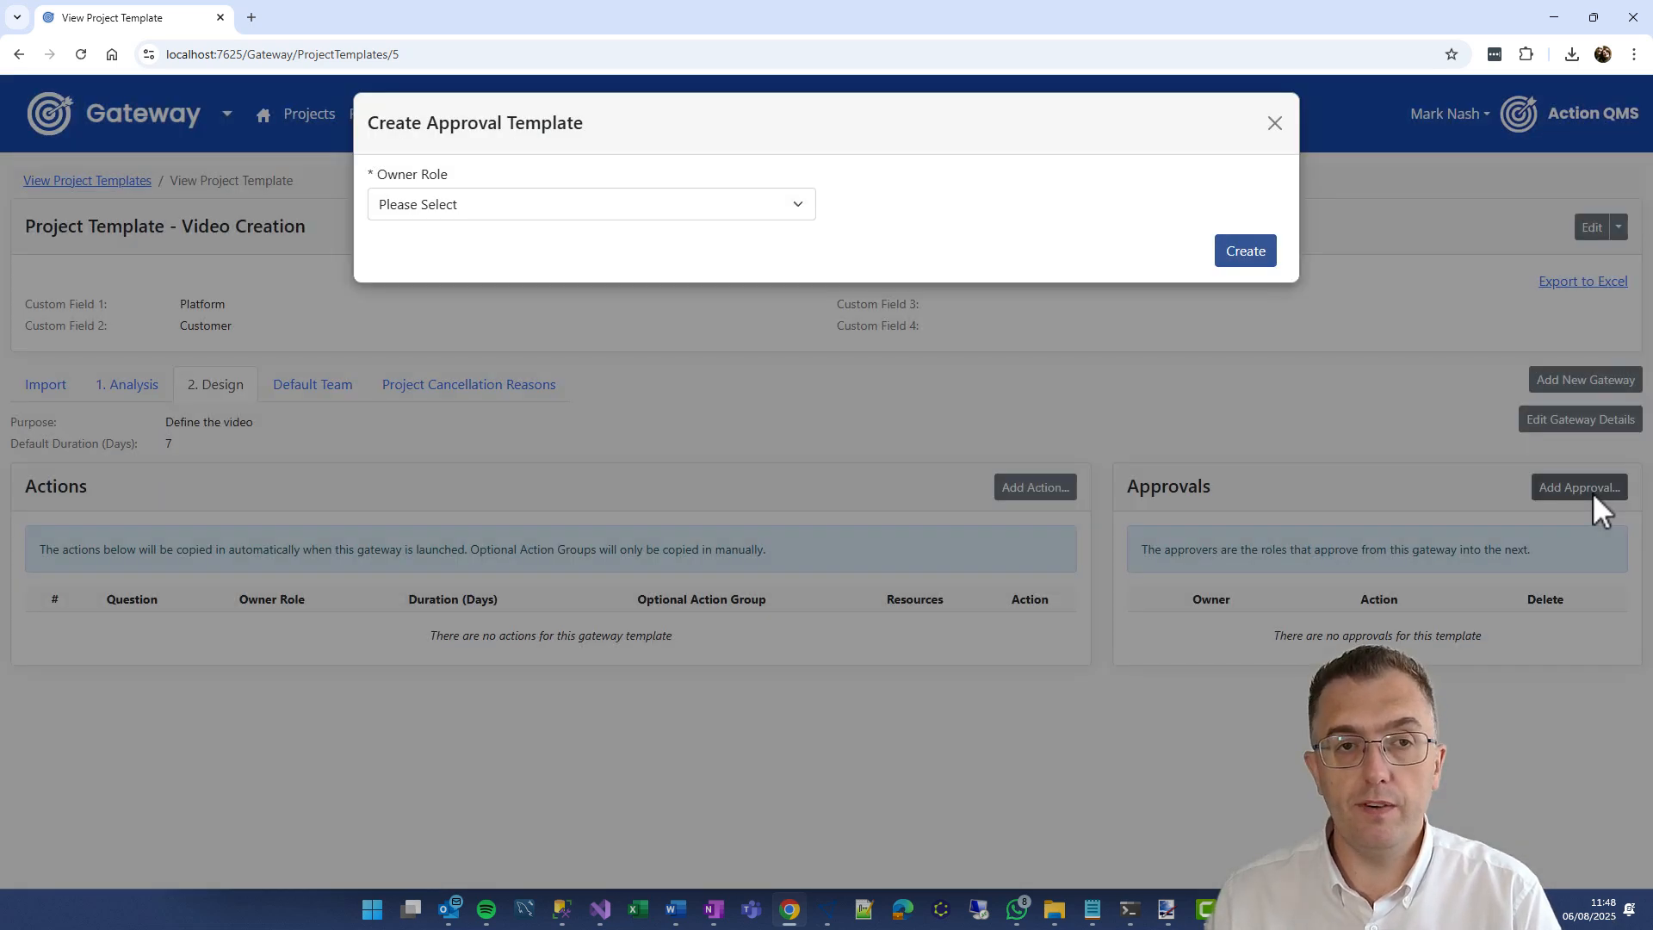
left_click(556, 204)
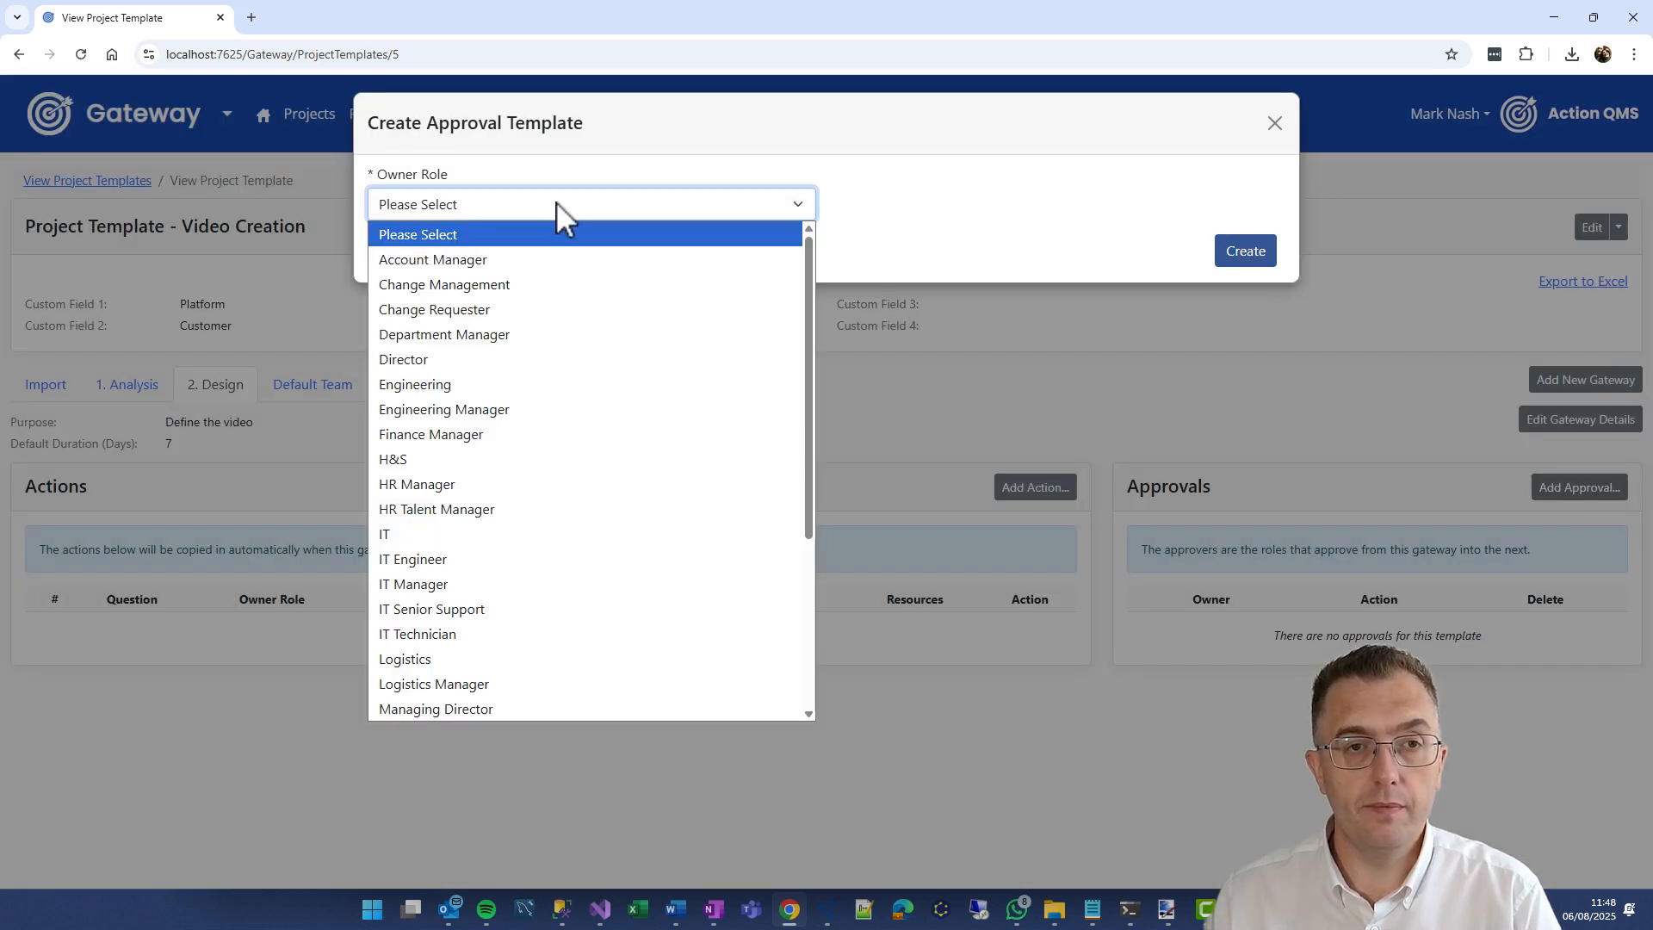
left_click(456, 260)
left_click(1248, 254)
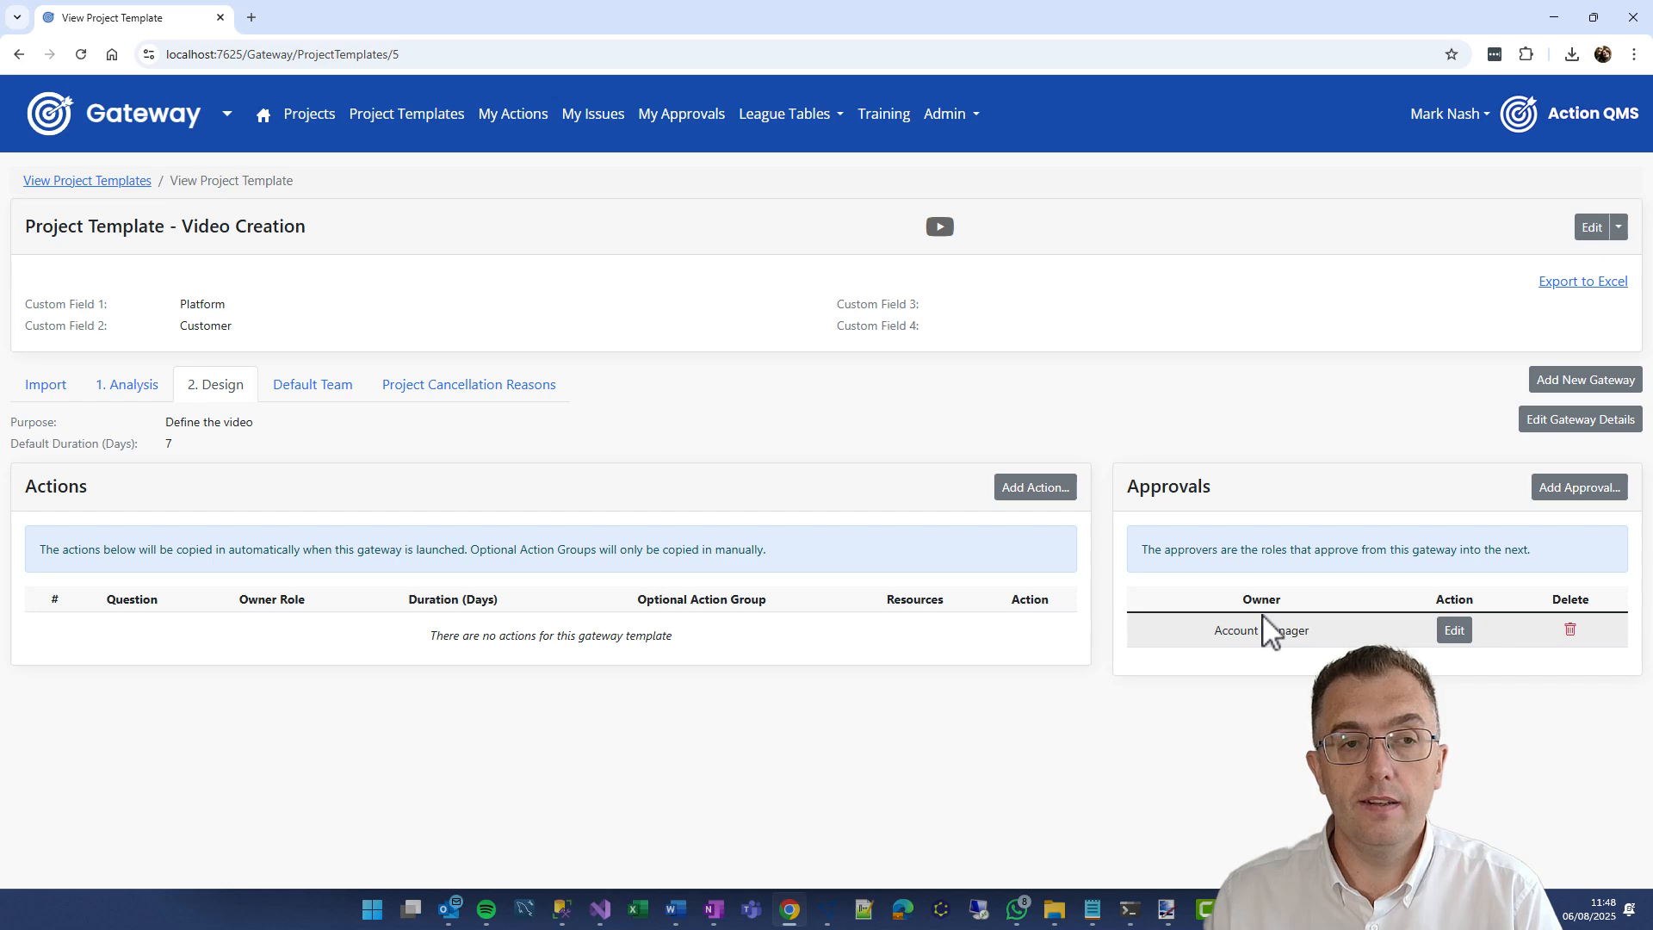
left_click(129, 384)
left_click(220, 385)
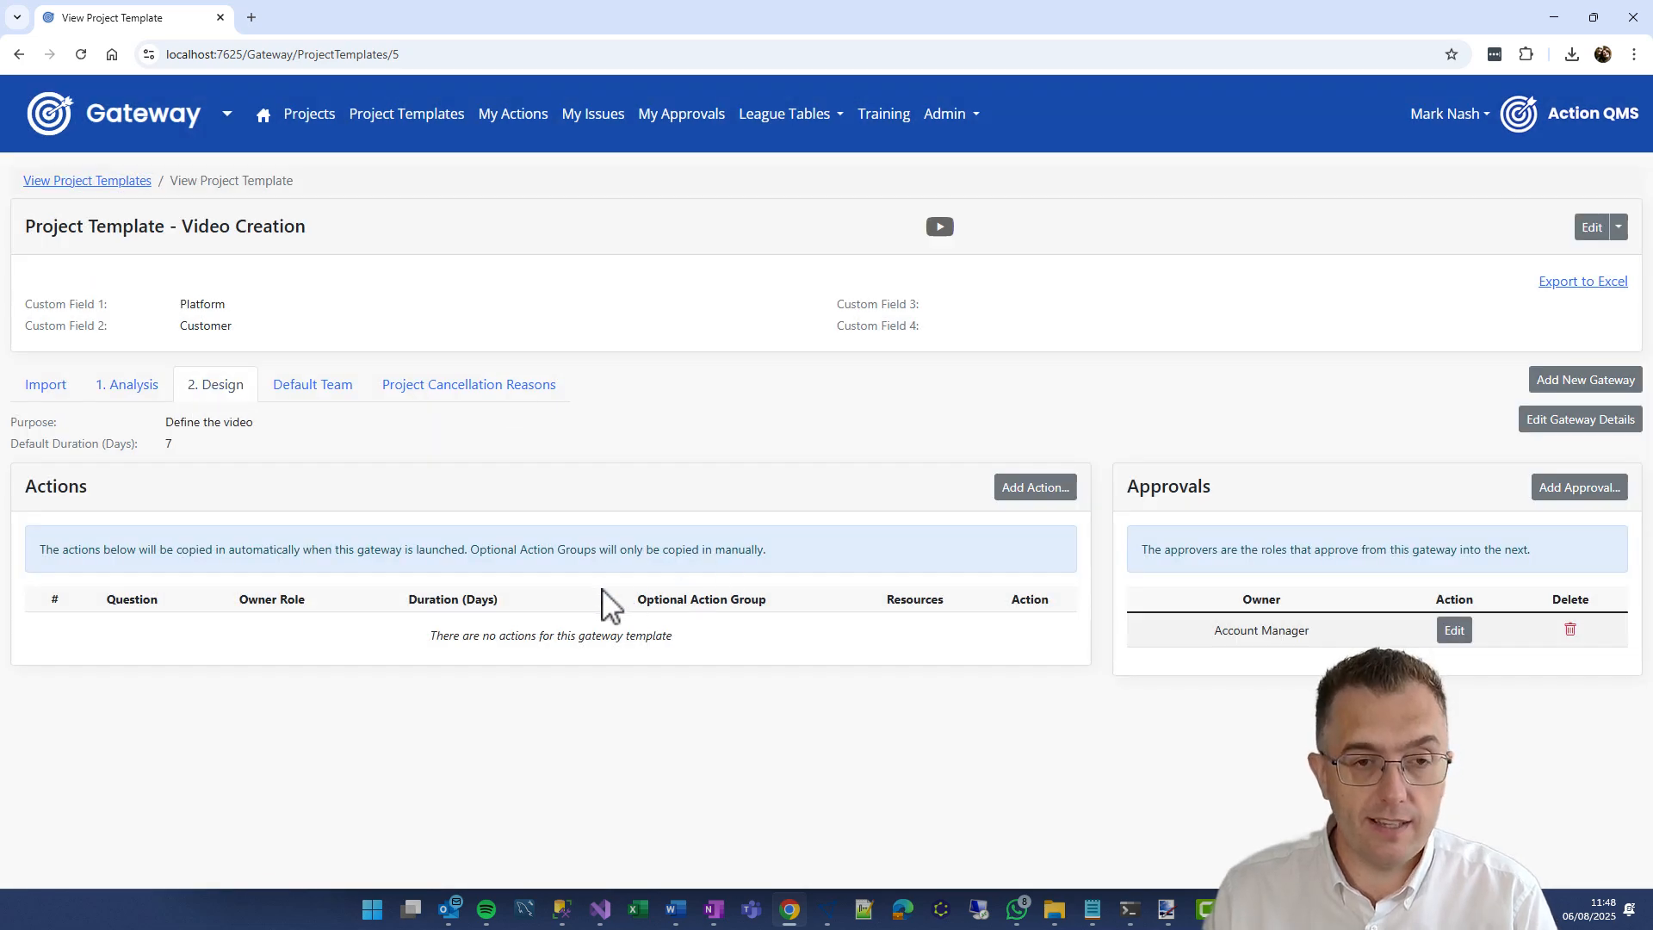
Add a team member to the default team by assigning a user to the Account Manager role.
left_click(323, 386)
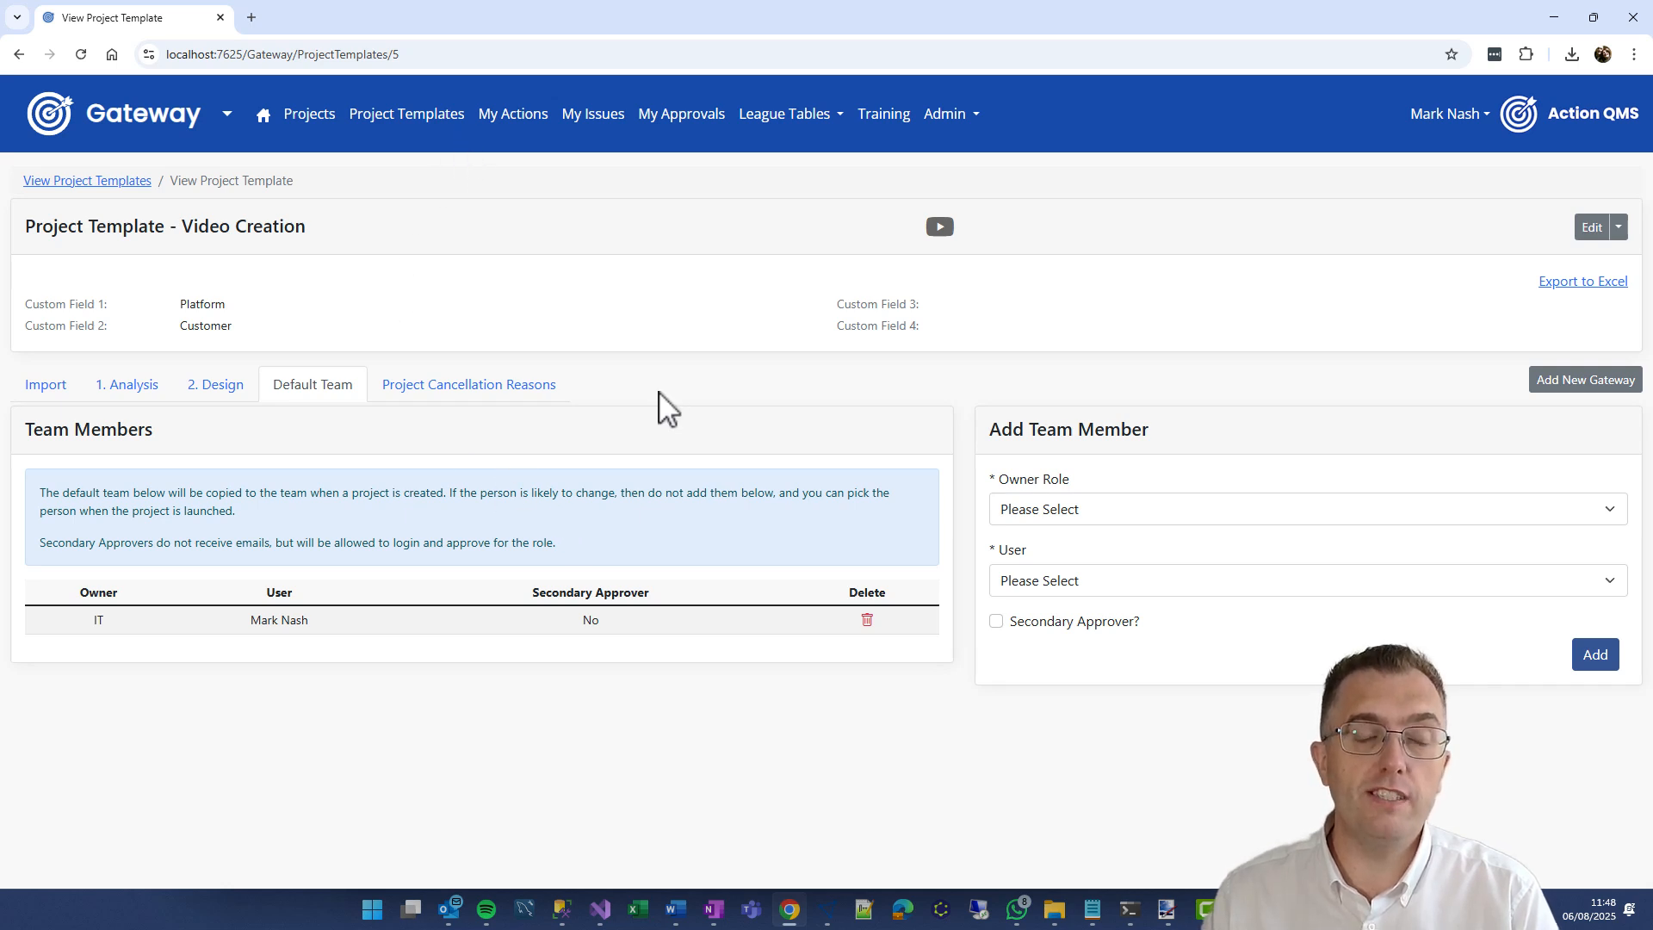
left_click(1184, 509)
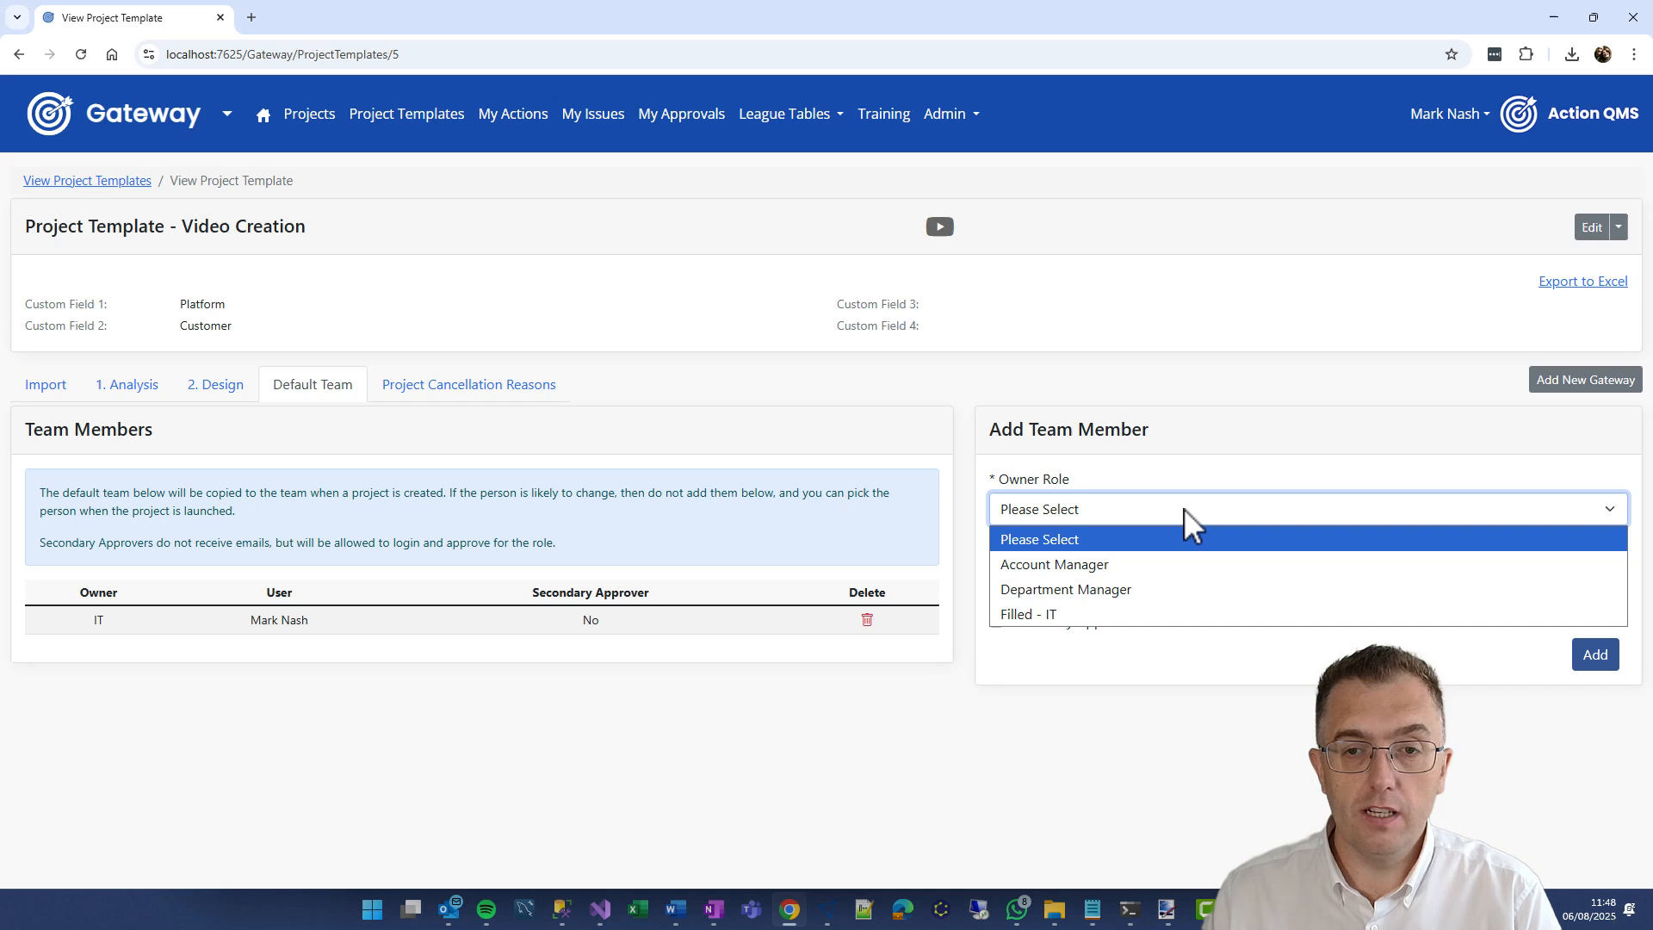
left_click(1067, 571)
left_click(1082, 585)
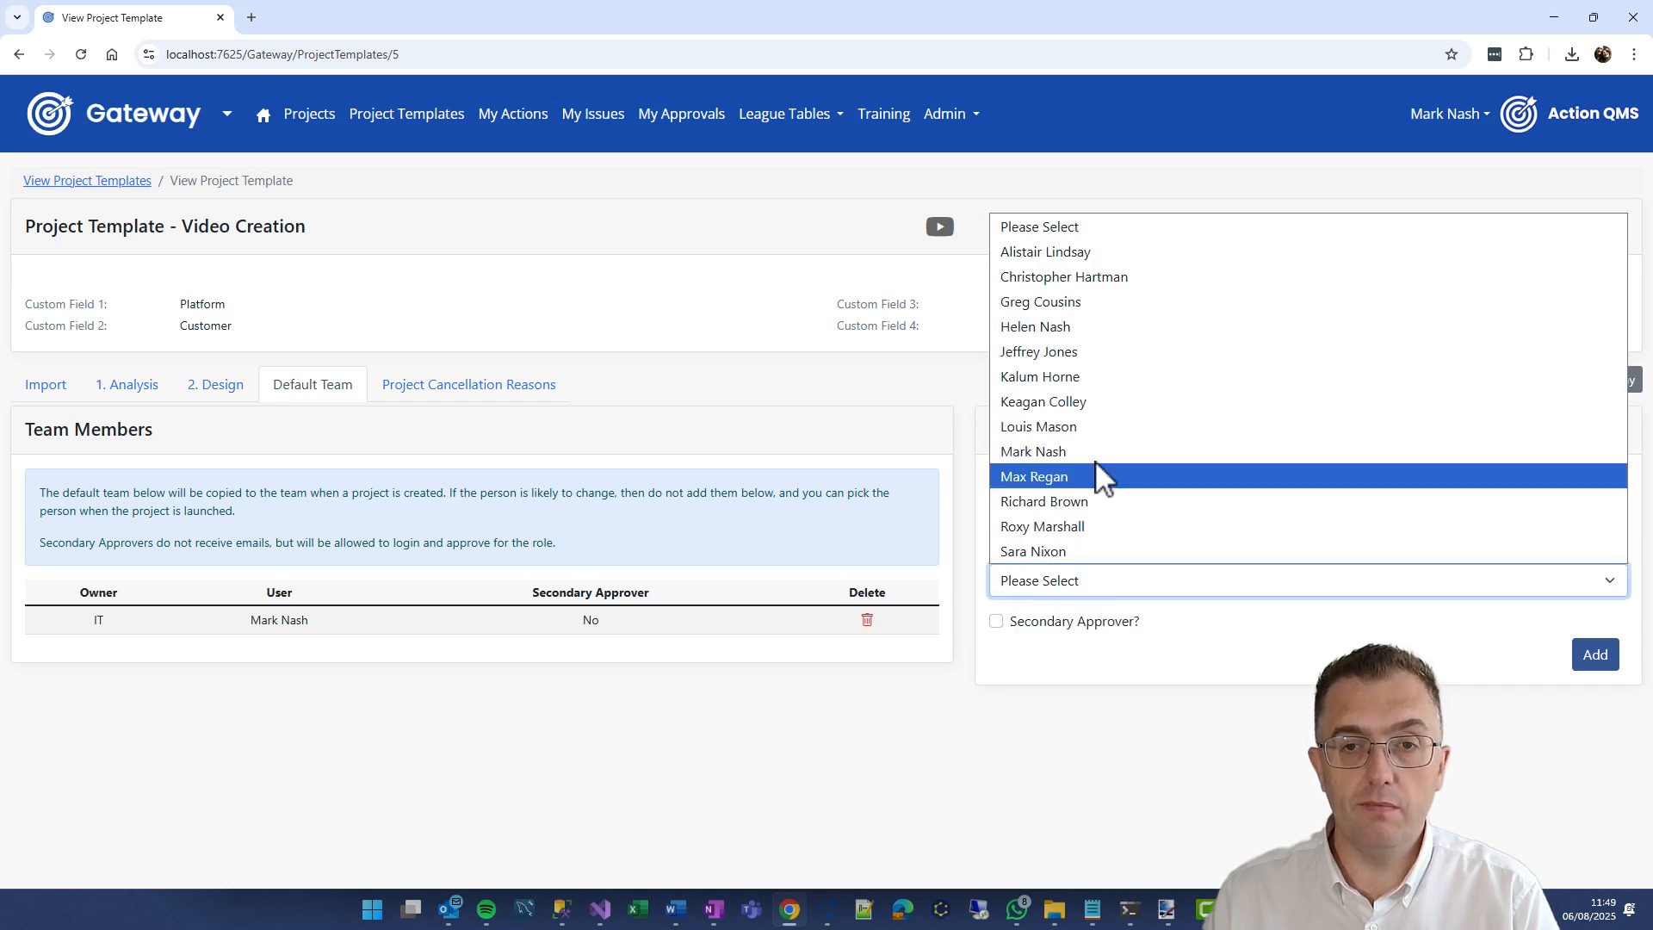
left_click(1093, 436)
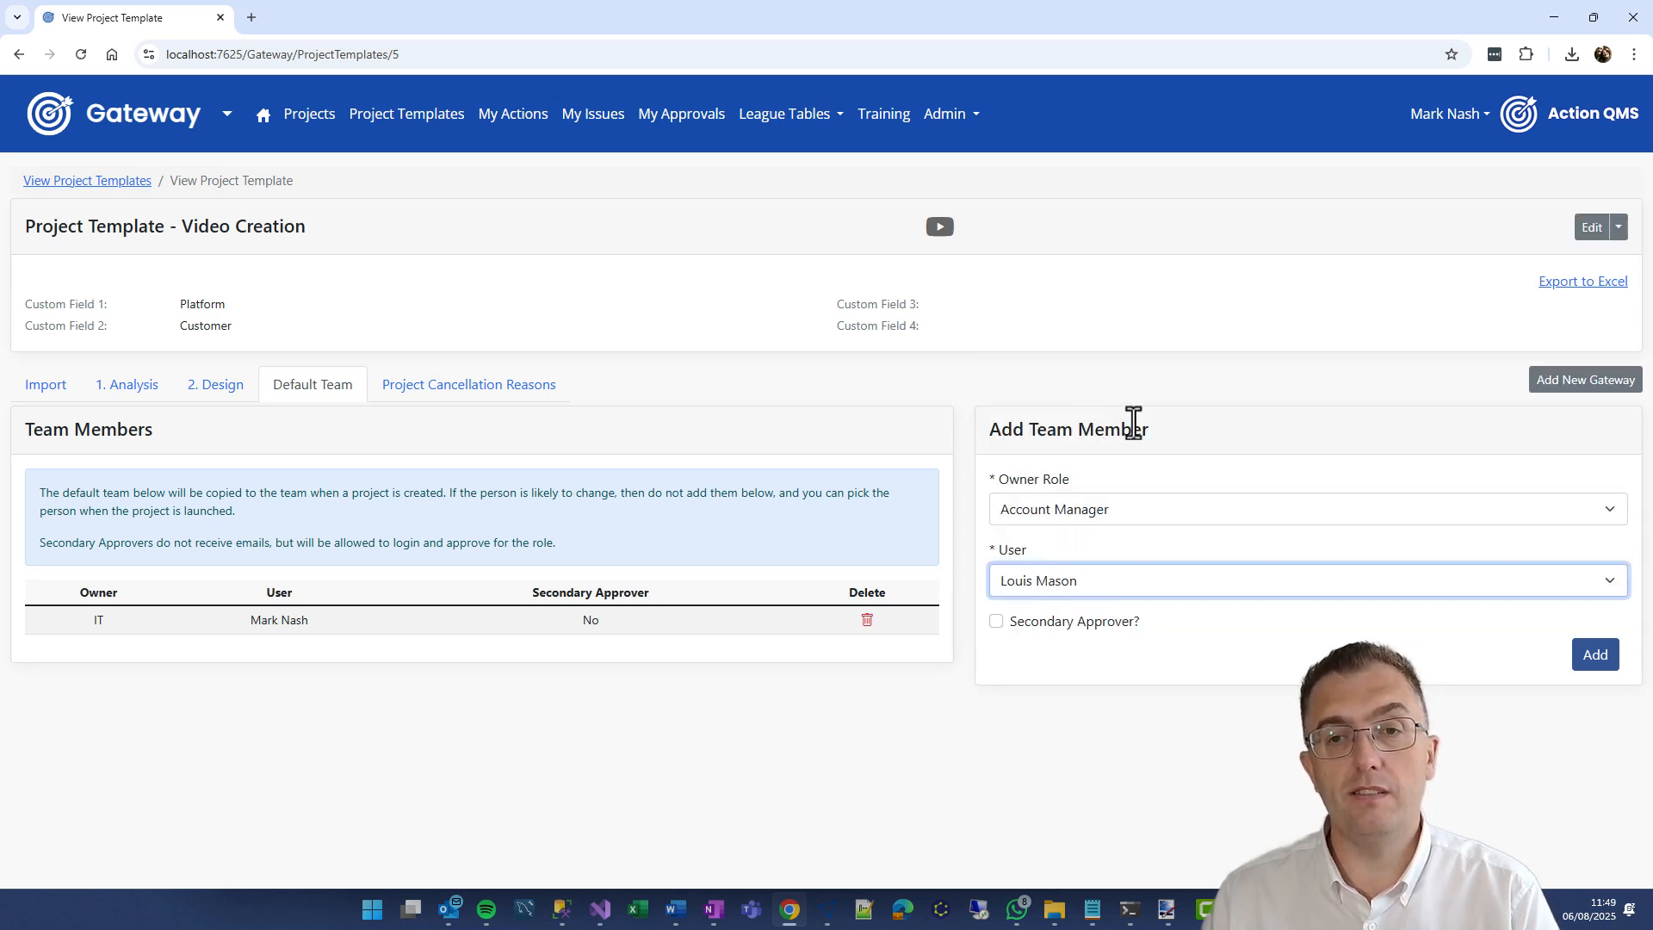
left_click(1595, 656)
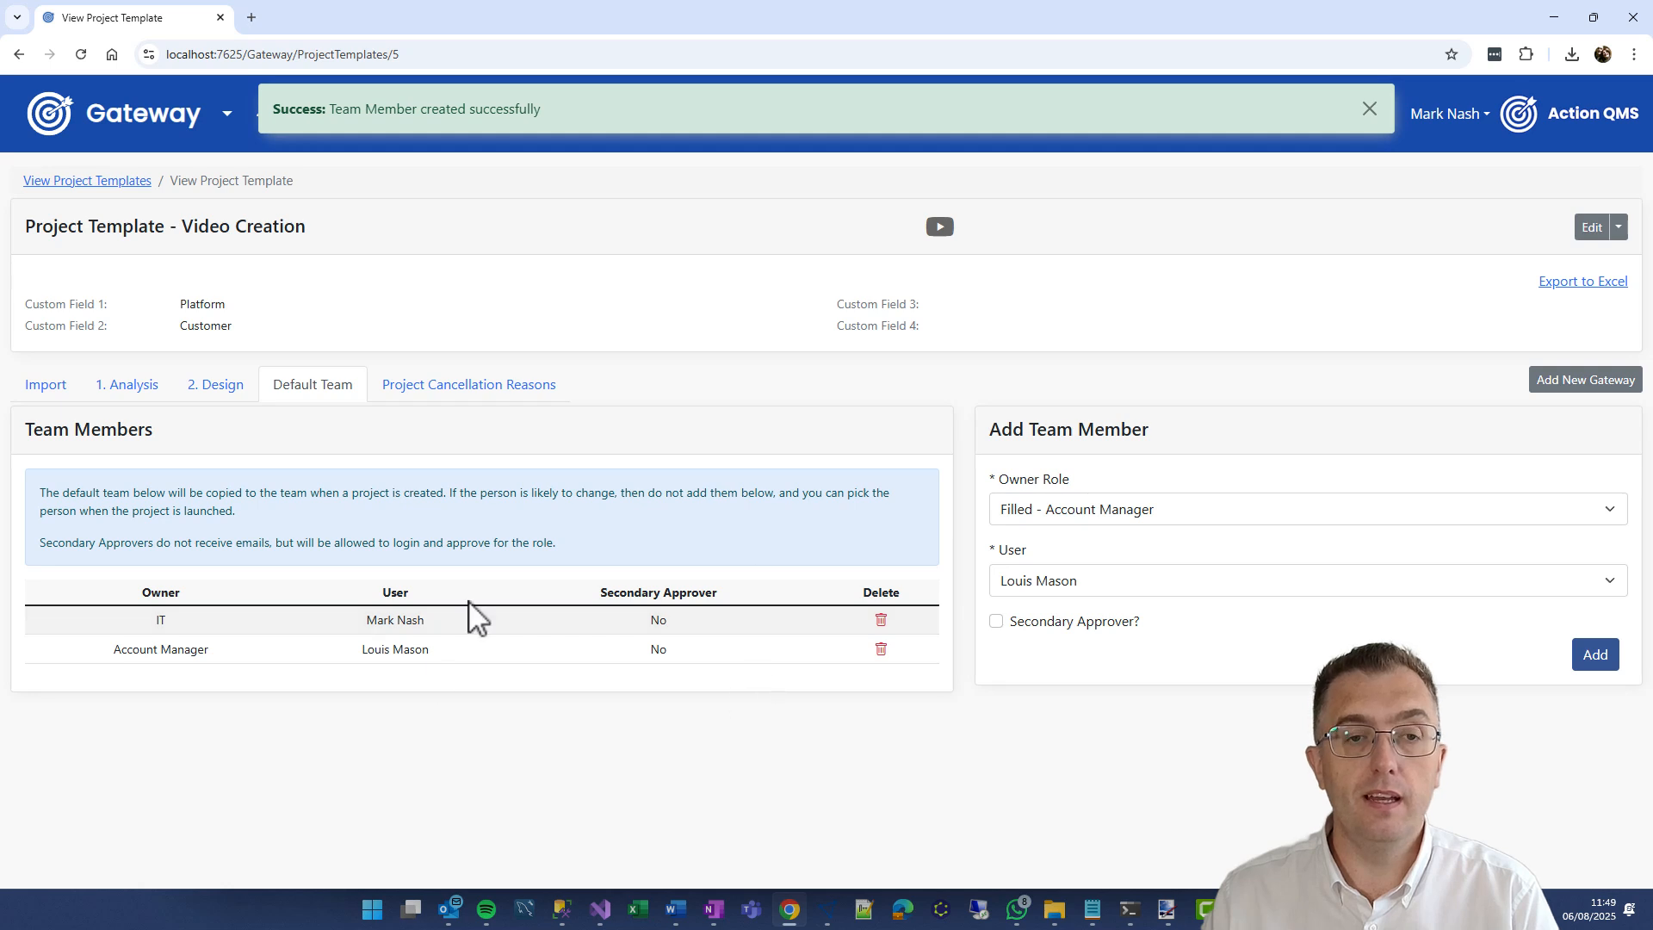